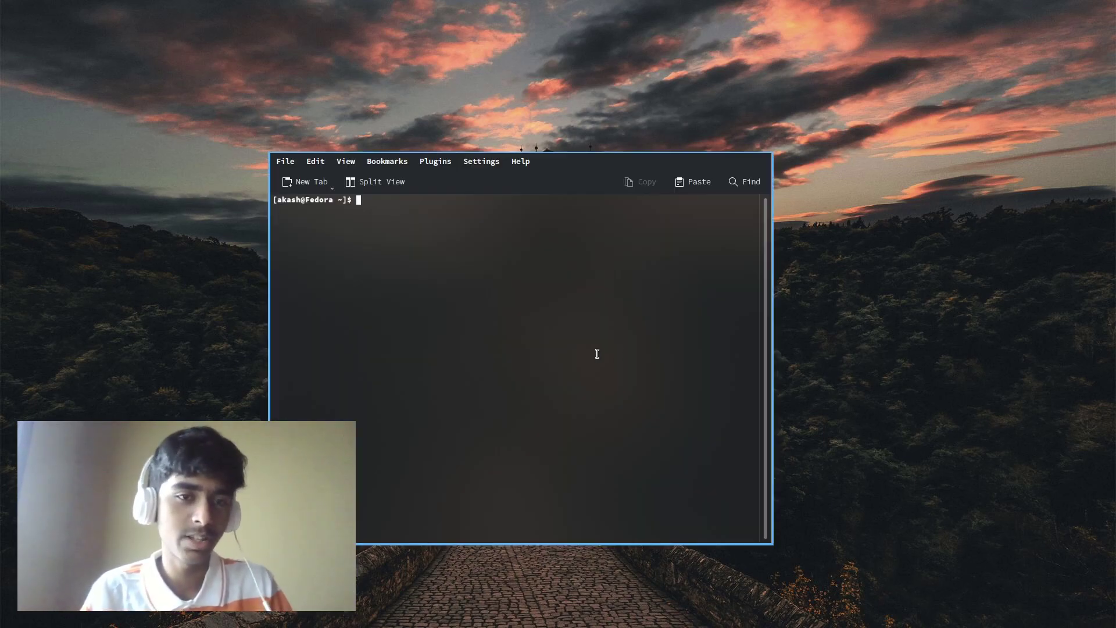
# Drag the Konsole terminal window by its title bar up and to the right.
pyautogui.moveTo(578, 385); pyautogui.dragTo(612, 380)
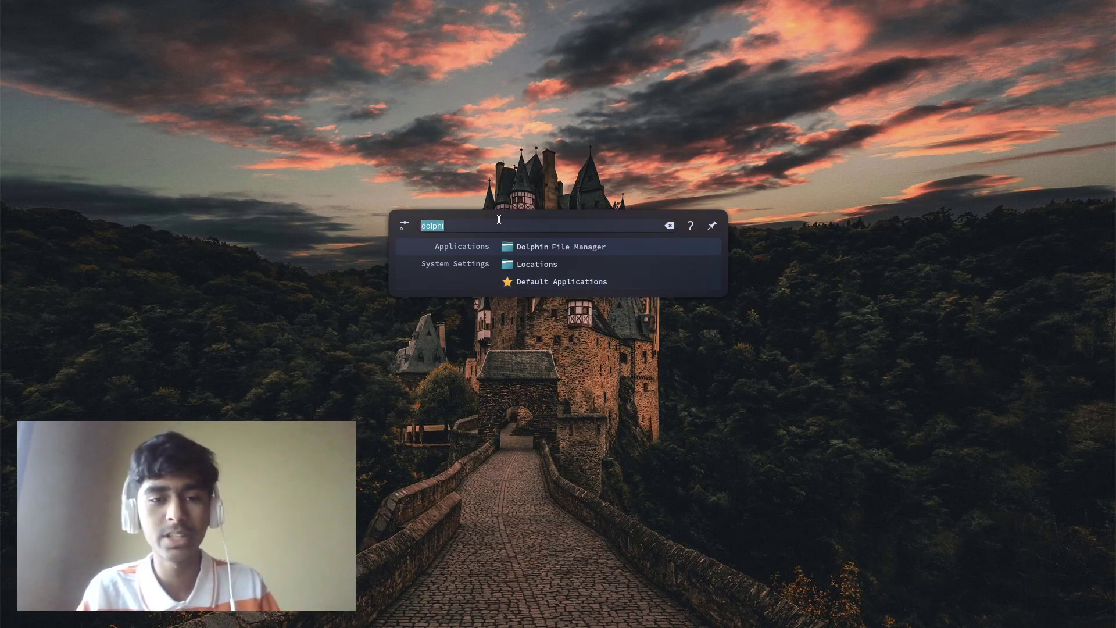
# Delete the selected 'dolphi' text so the KRunner search field is empty.
pyautogui.press('BackSpace')
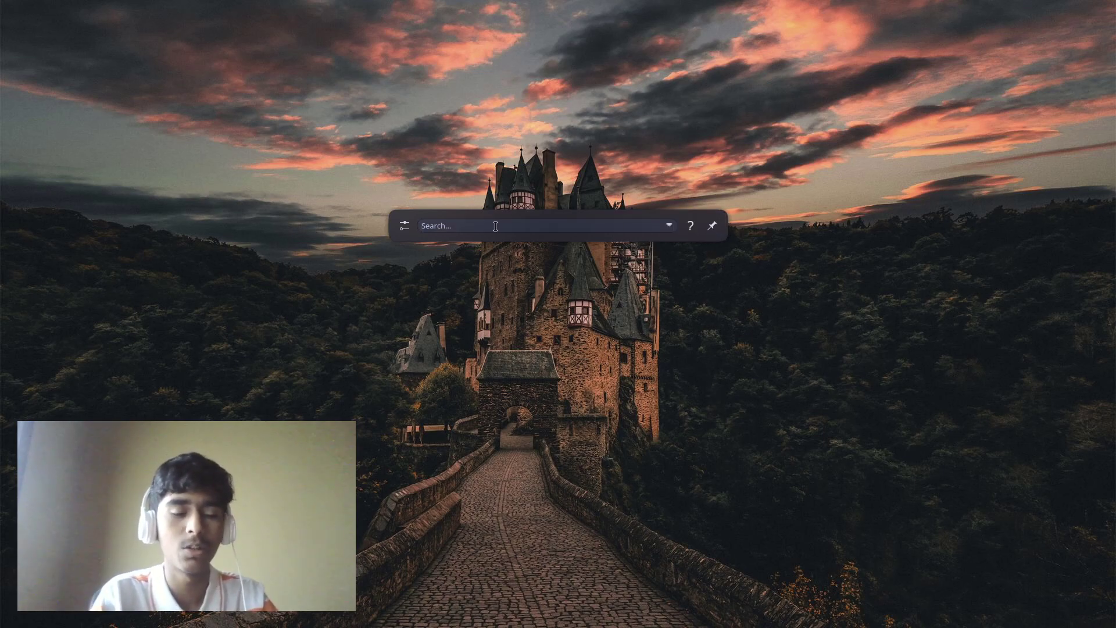
# Dismiss KRunner and launch Dolphin on the Videos folder via its shortcut.
pyautogui.press('Escape')
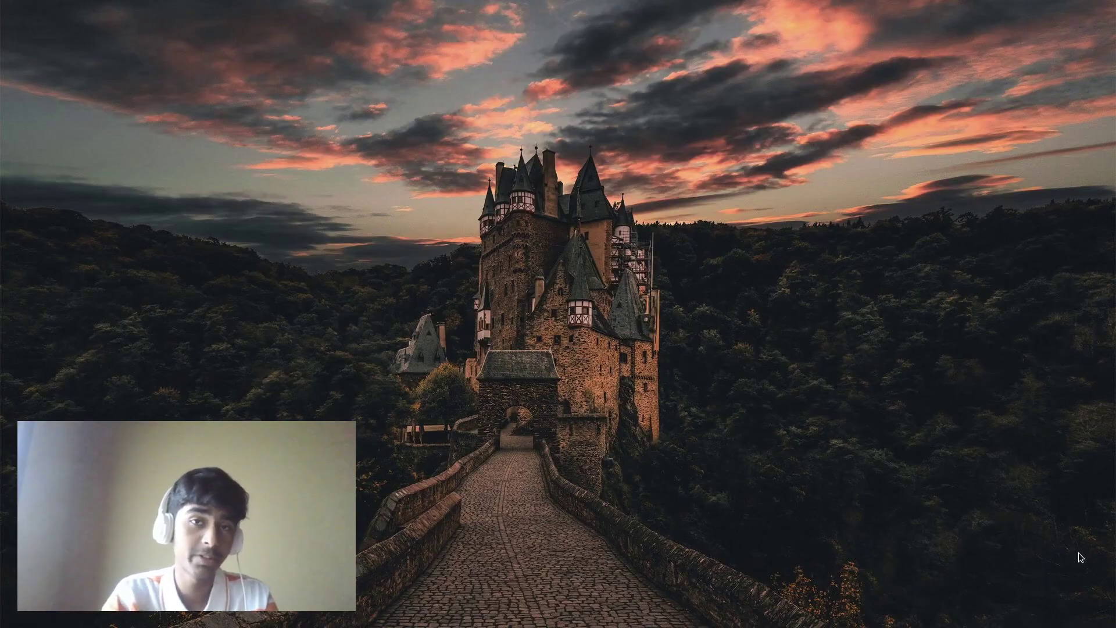
pyautogui.press('super')
# Open Dolphin on Videos, move it aside, then close it with Ctrl+W.
pyautogui.press('Return')
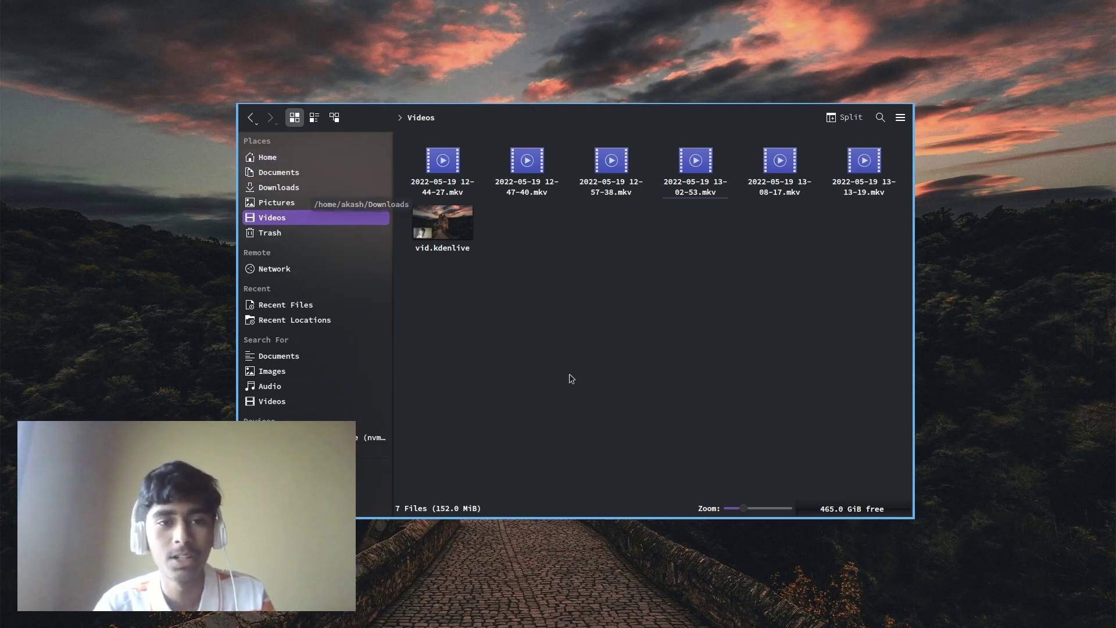
pyautogui.moveTo(539, 350)
pyautogui.mouseDown()
pyautogui.moveTo(835, 393)
pyautogui.moveTo(463, 361)
pyautogui.mouseUp()
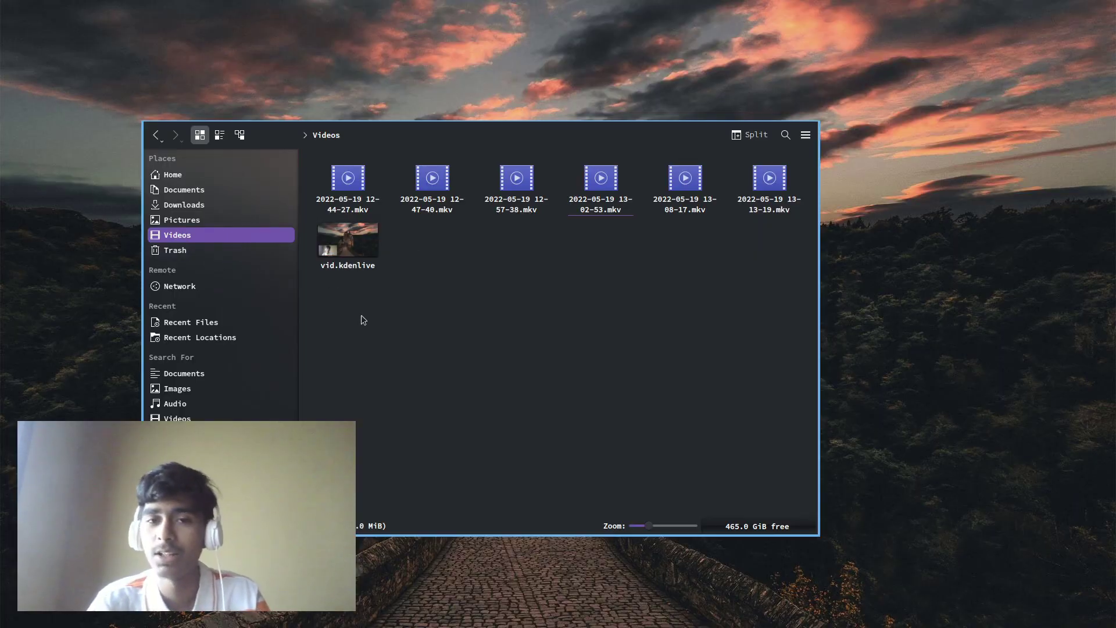
pyautogui.hotkey('ctrl', 'w')
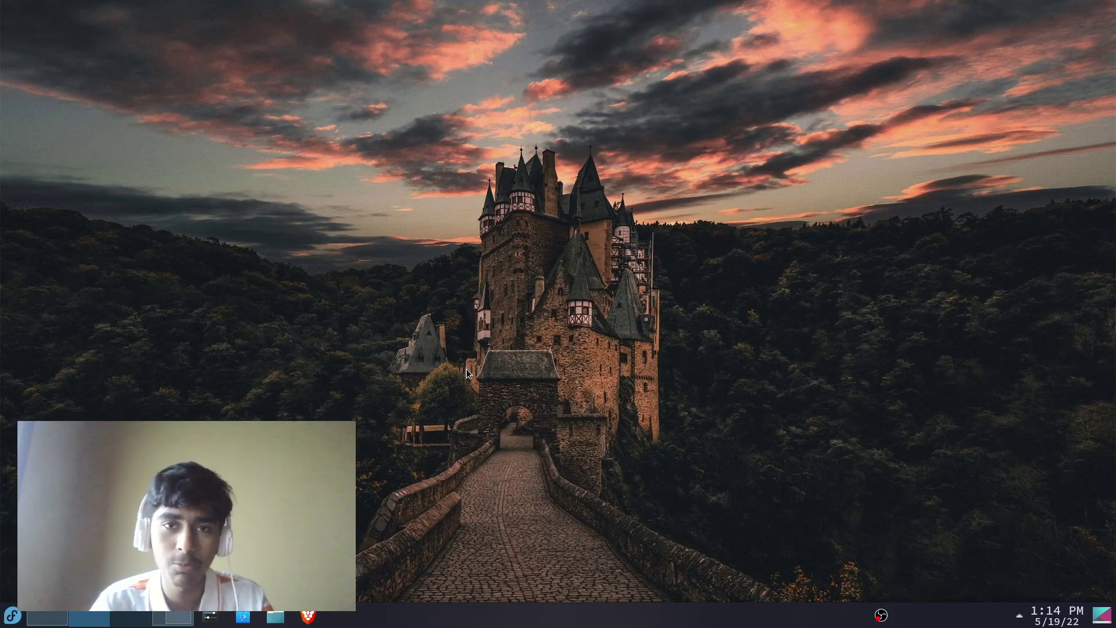
# Remove the Application Launcher from the panel in Edit Mode and dismiss the notification.
pyautogui.rightClick(12, 615)
pyautogui.click(11, 592)
pyautogui.moveTo(11, 615)
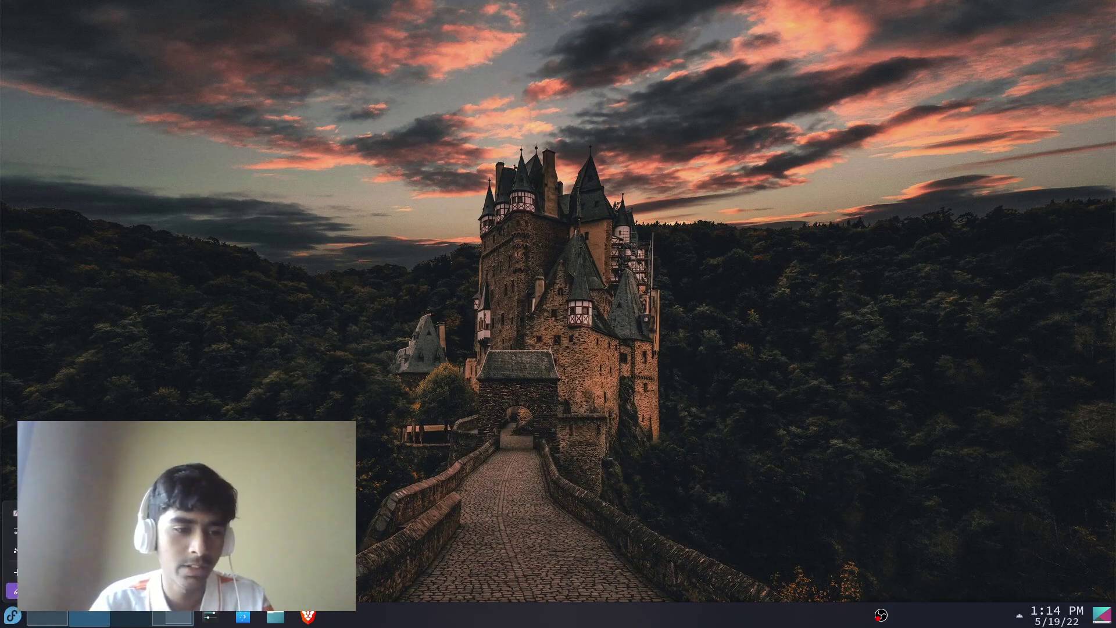
pyautogui.click(13, 551)
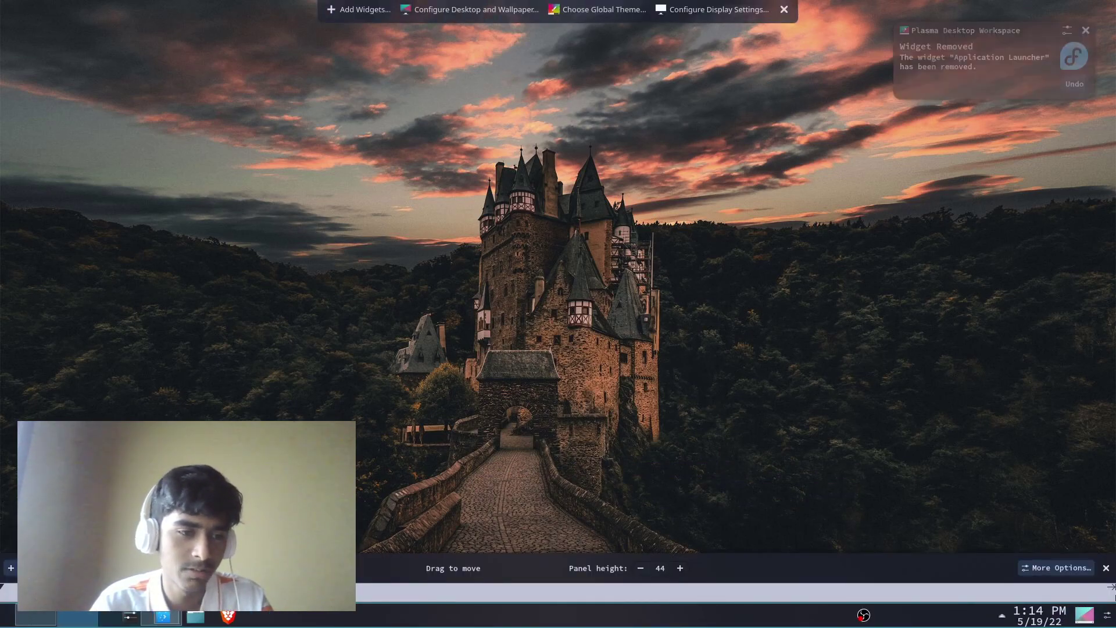
pyautogui.click(1084, 31)
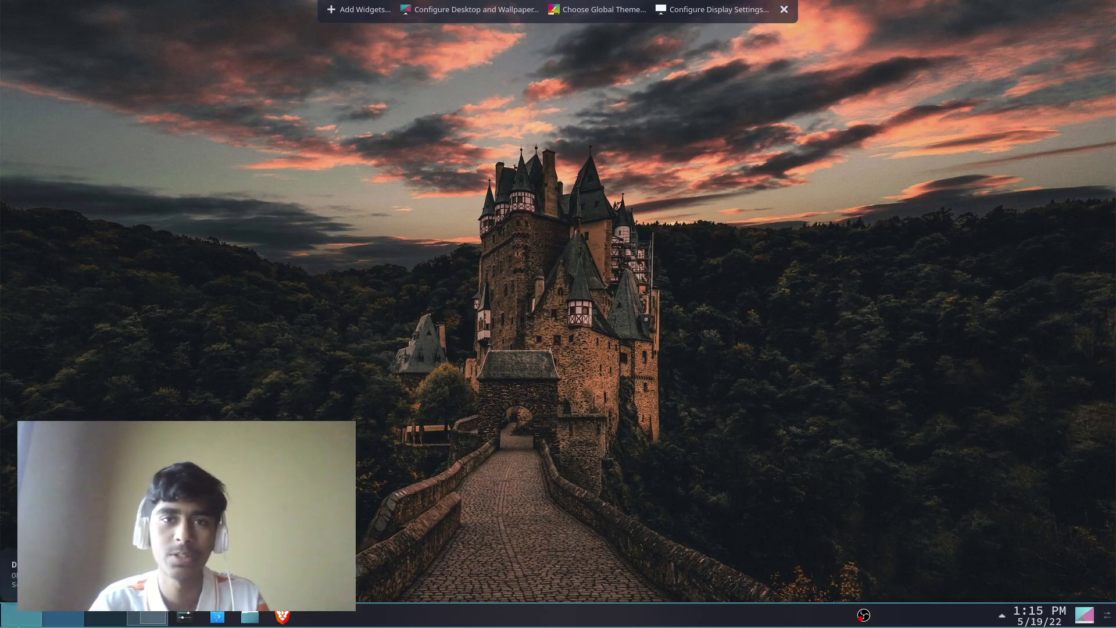
# Re-enter panel Edit Mode, try relocating the panel, then exit editing.
pyautogui.rightClick(494, 616)
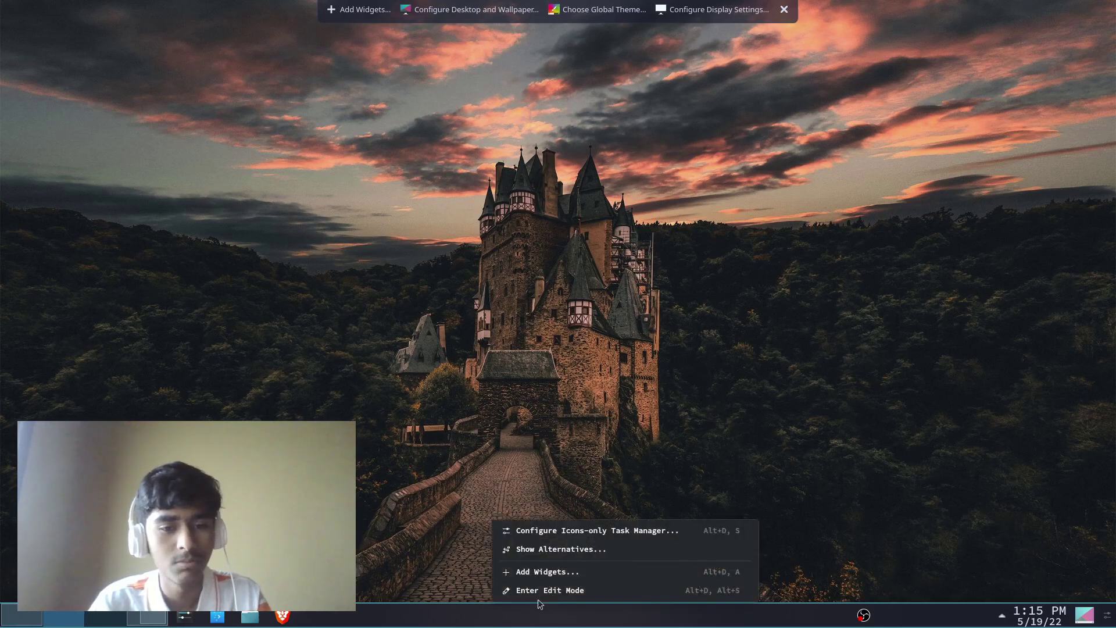
pyautogui.click(538, 590)
pyautogui.moveTo(471, 569)
pyautogui.mouseDown()
pyautogui.moveTo(1016, 308)
pyautogui.moveTo(488, 610)
pyautogui.mouseUp()
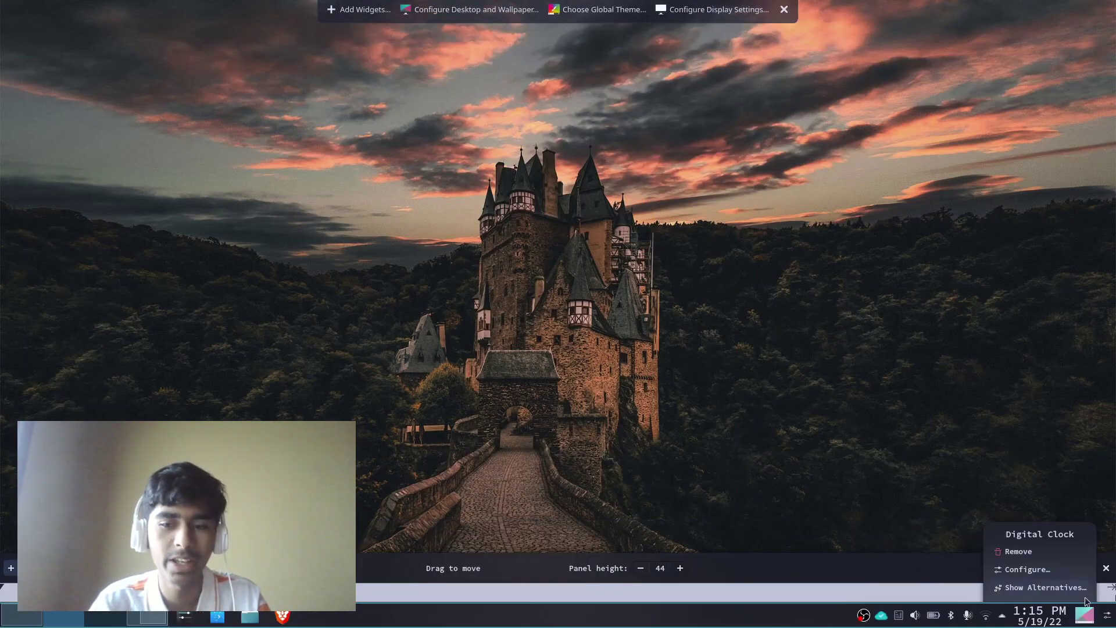
pyautogui.click(1105, 567)
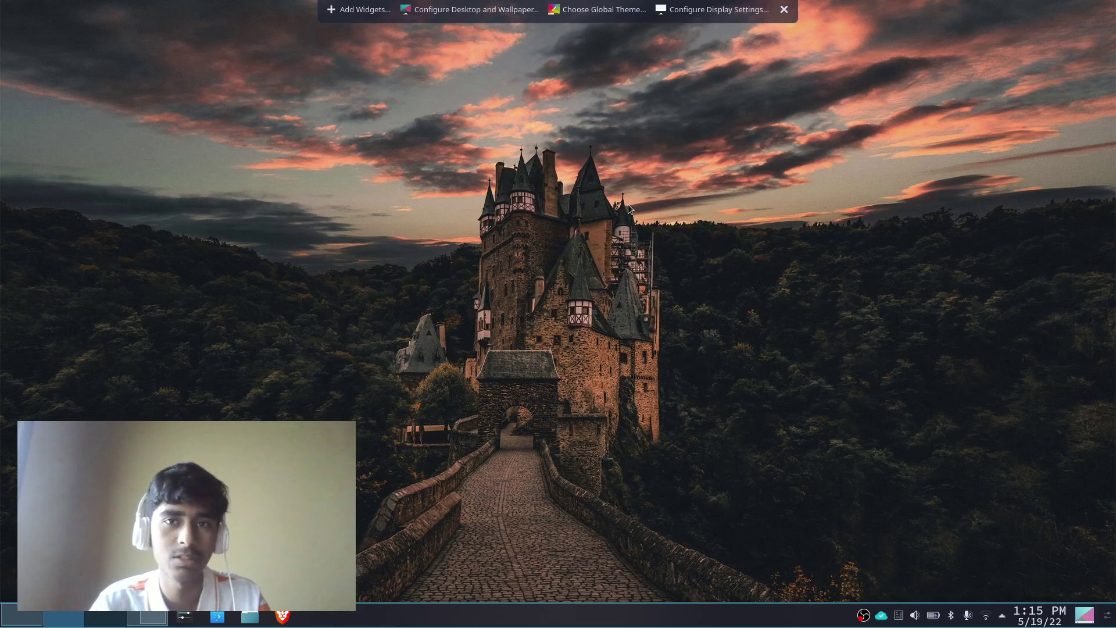
pyautogui.hotkey('alt', 'space')
pyautogui.write('virtual')
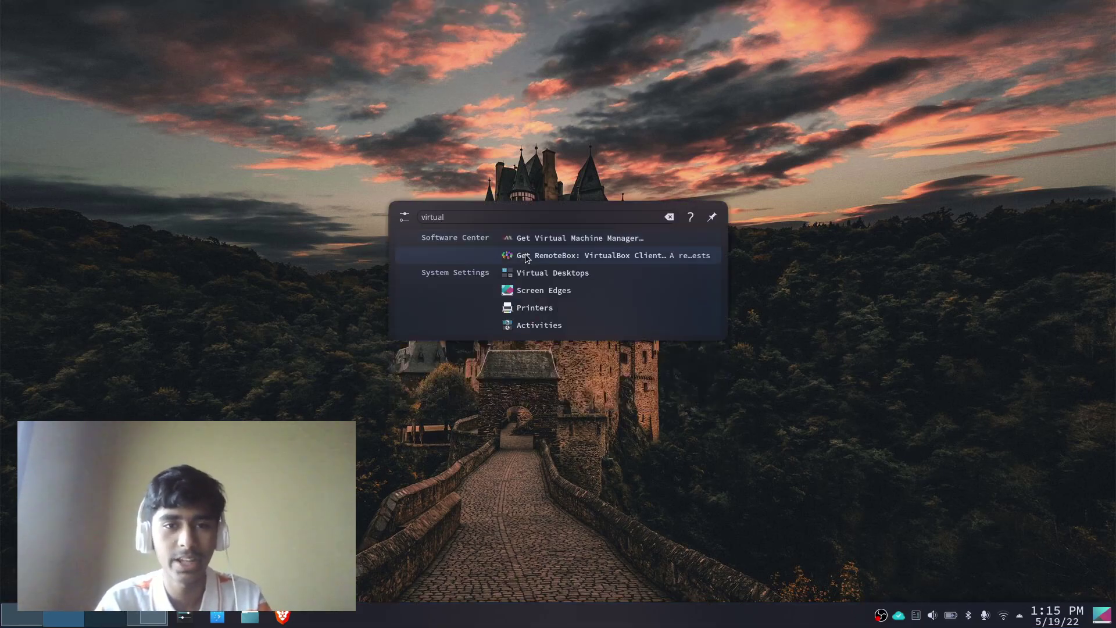
pyautogui.press('Down')
pyautogui.press('Return')
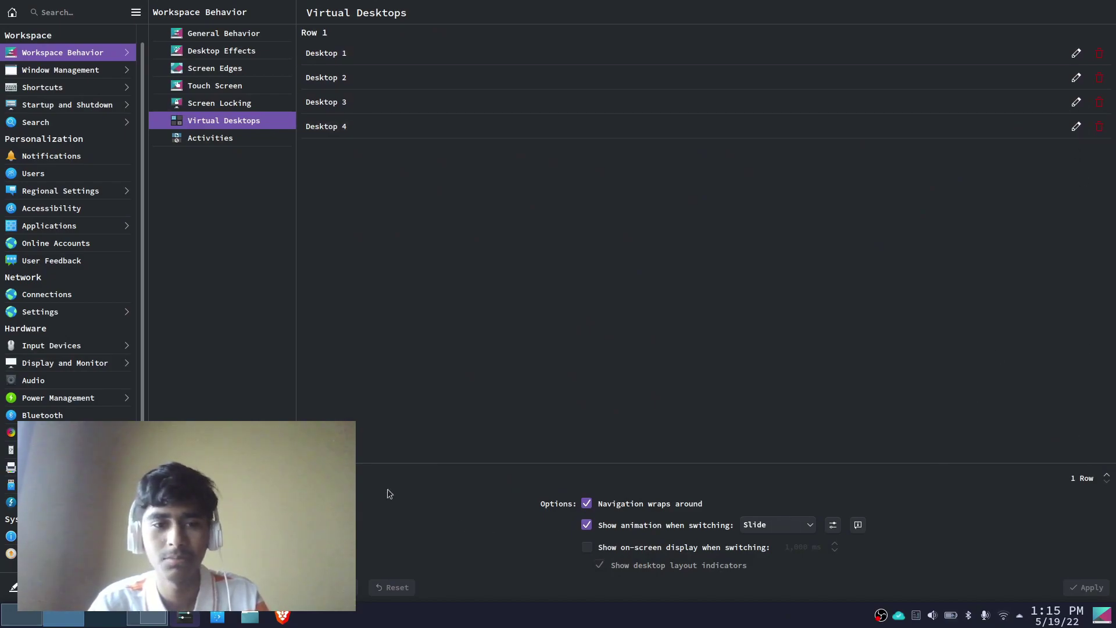
pyautogui.click(325, 478)
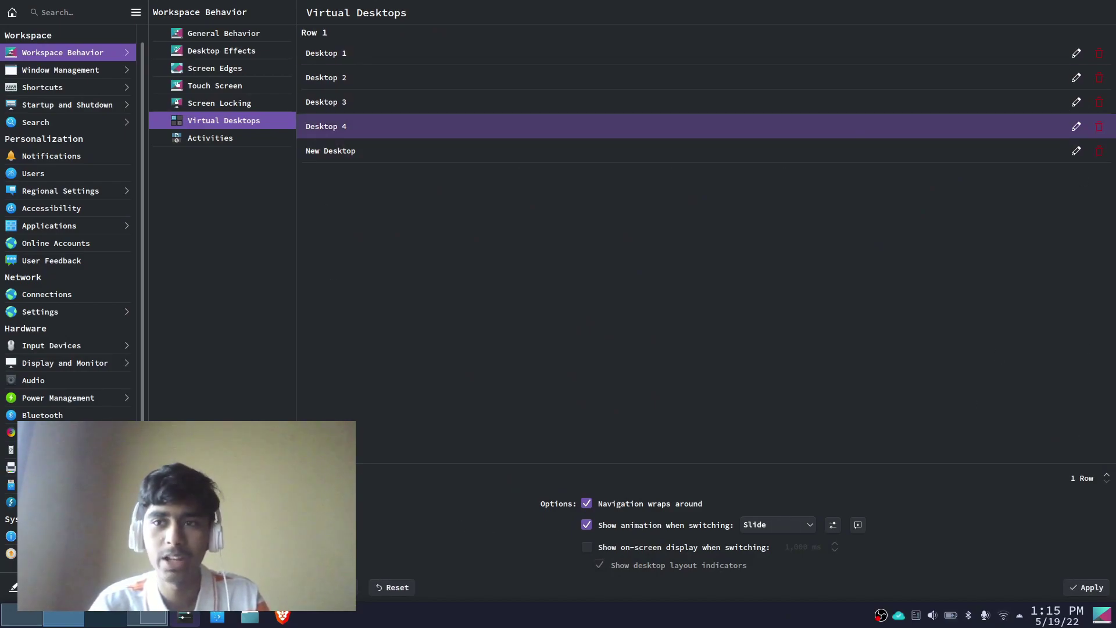
pyautogui.click(1100, 150)
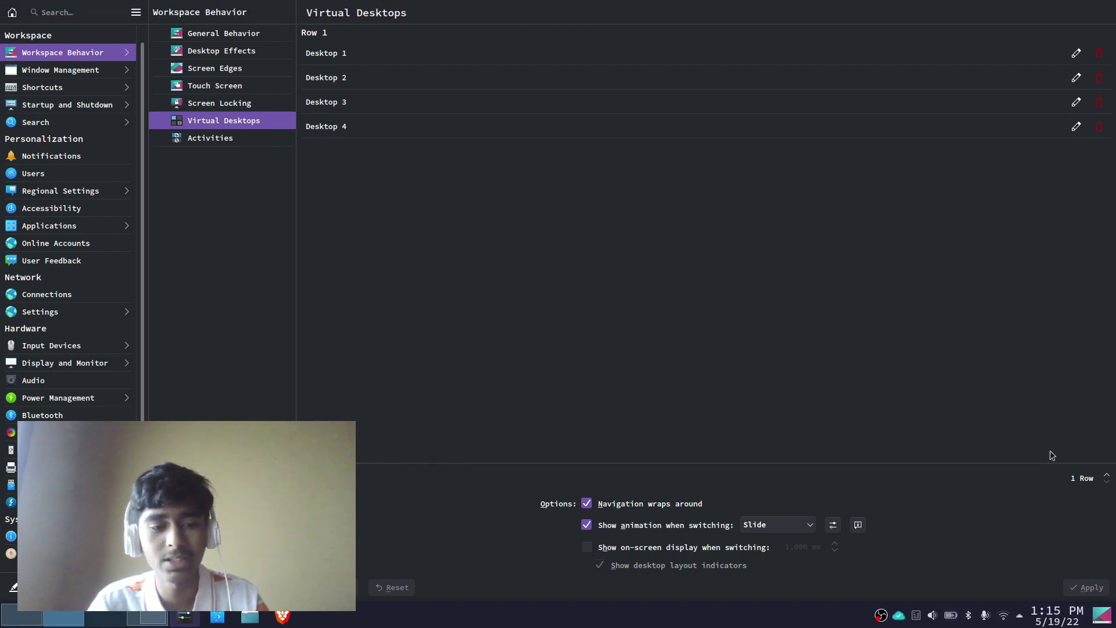
pyautogui.hotkey('alt', 'F4')
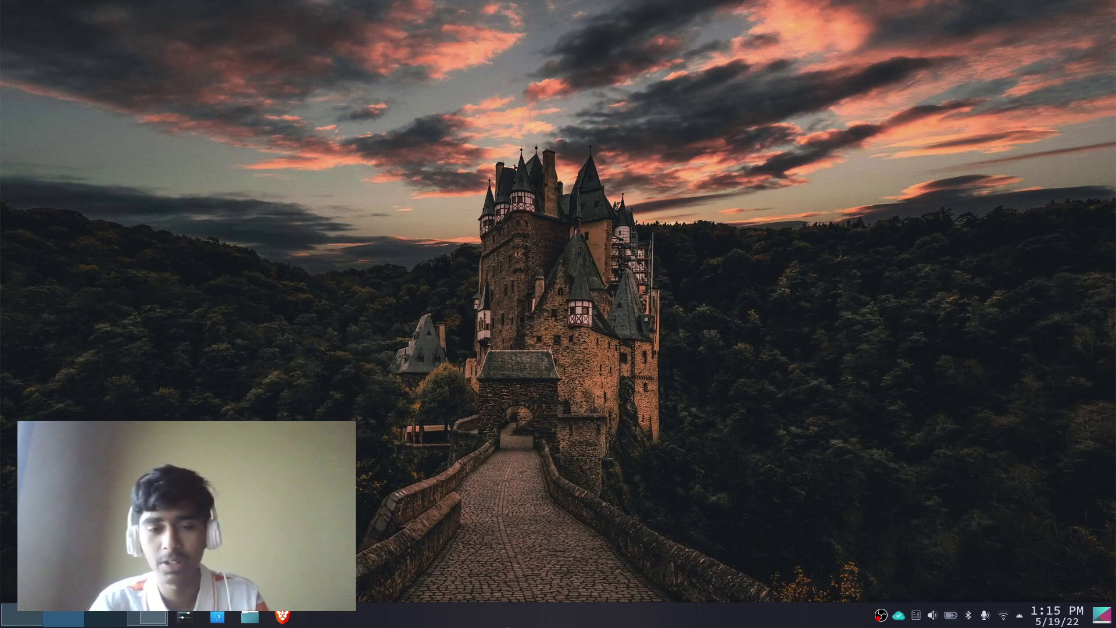
# Set the bottom panel's height to 35 in Edit Mode and exit editing.
pyautogui.rightClick(526, 615)
pyautogui.click(542, 589)
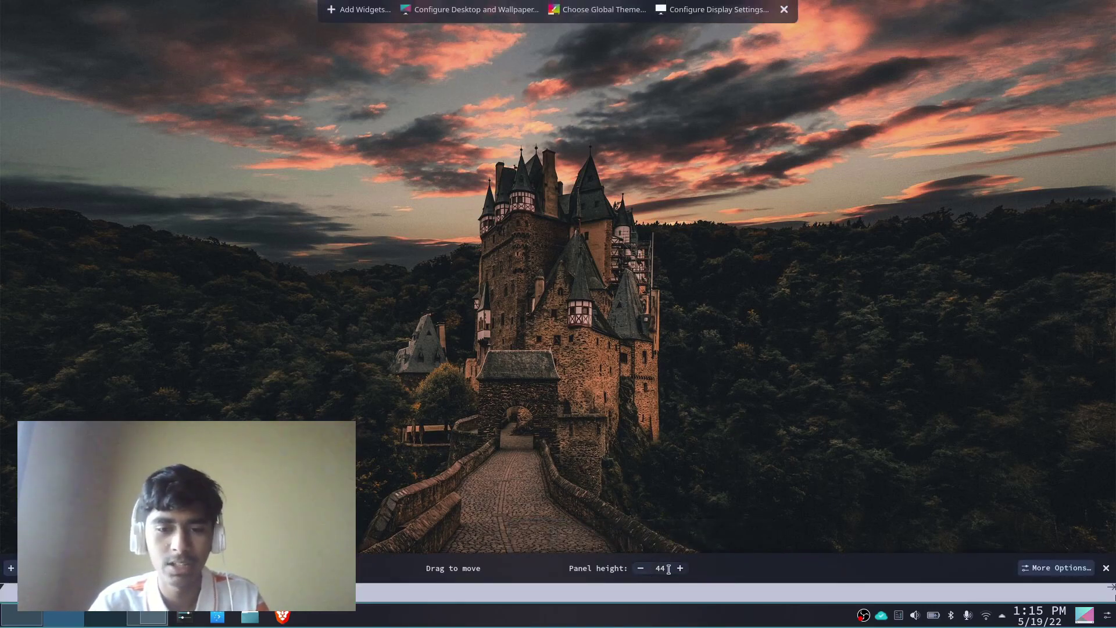
pyautogui.doubleClick(668, 568)
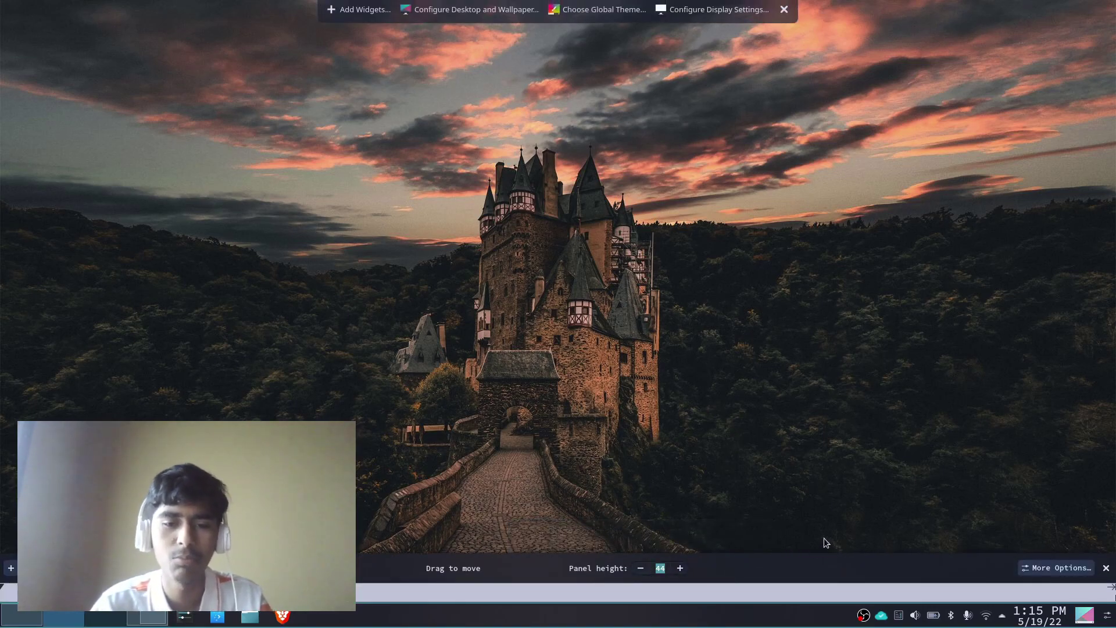
pyautogui.write('35')
pyautogui.press('Return')
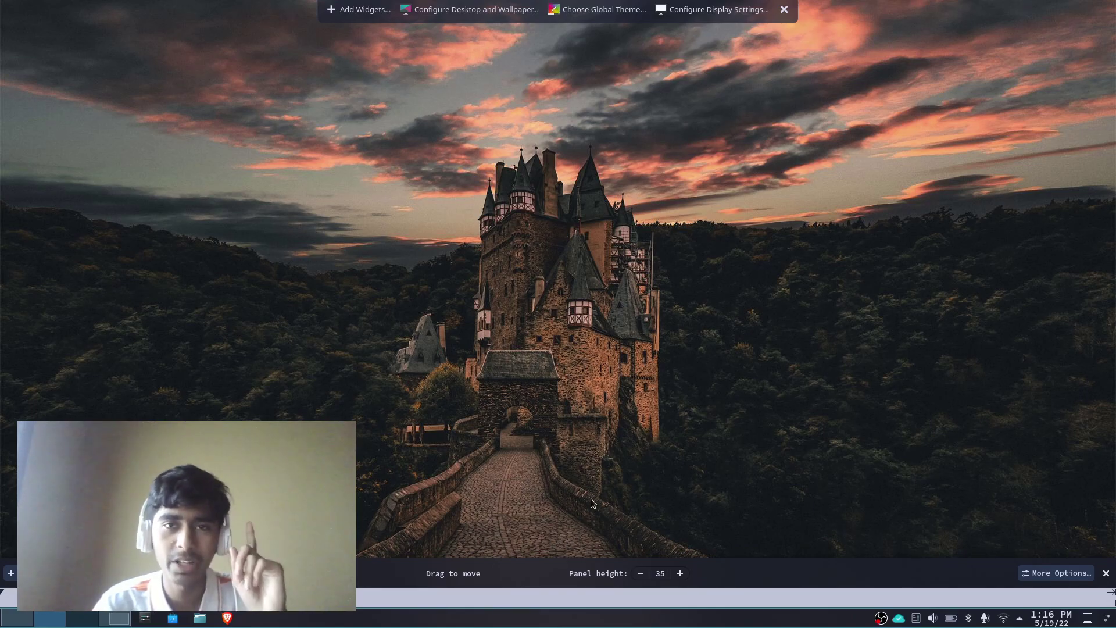
pyautogui.press('Escape')
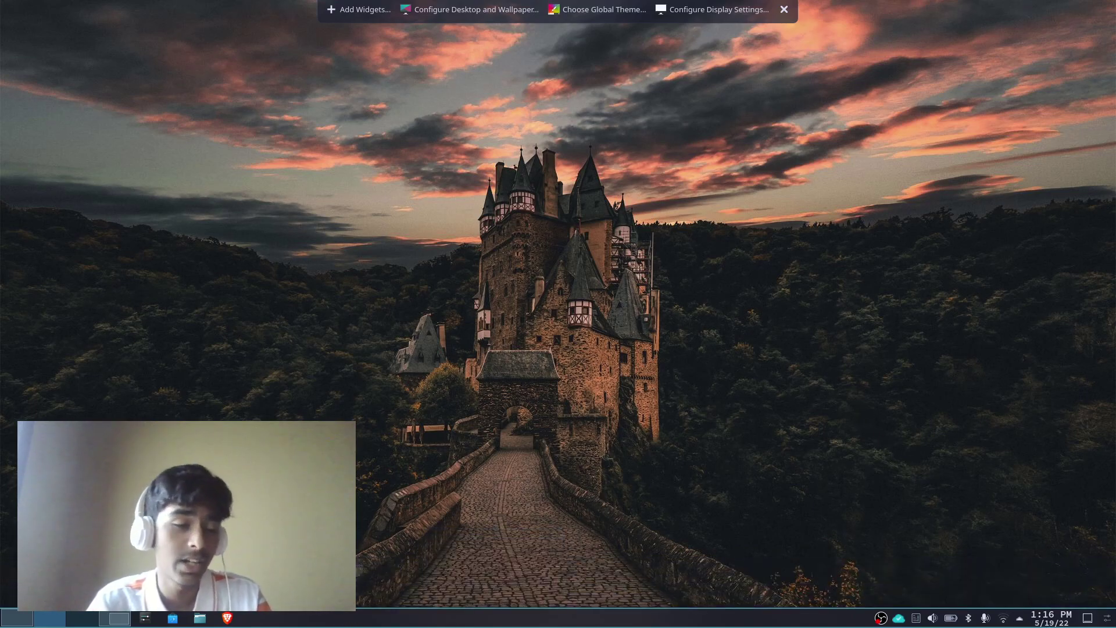
pyautogui.moveTo(1050, 617)
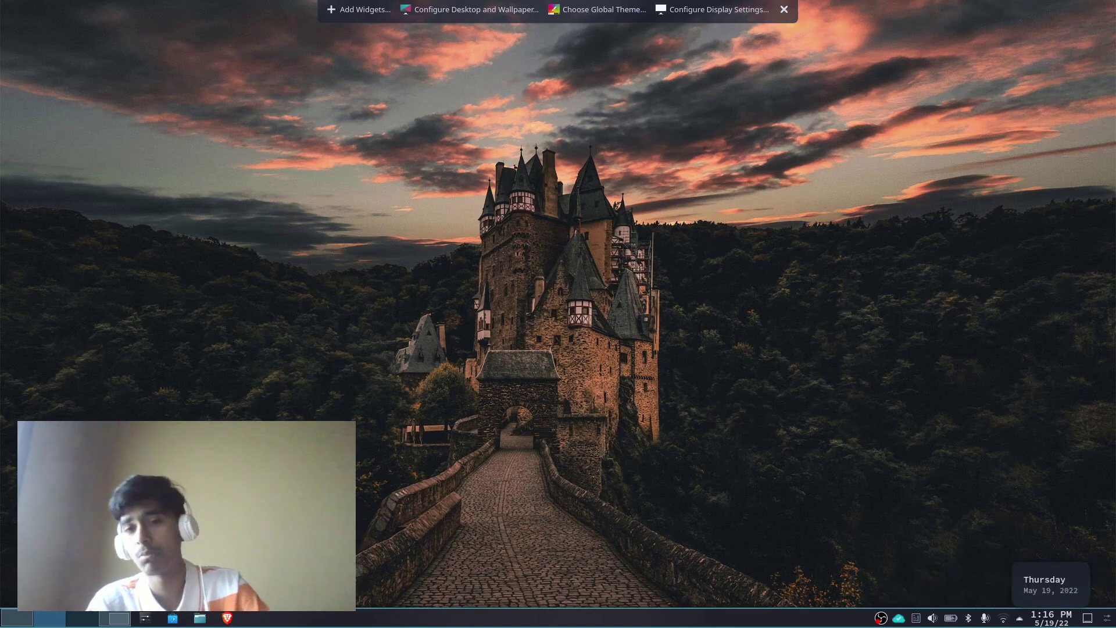
# Configure the Digital Clock to always show the date beside the time.
pyautogui.rightClick(1066, 623)
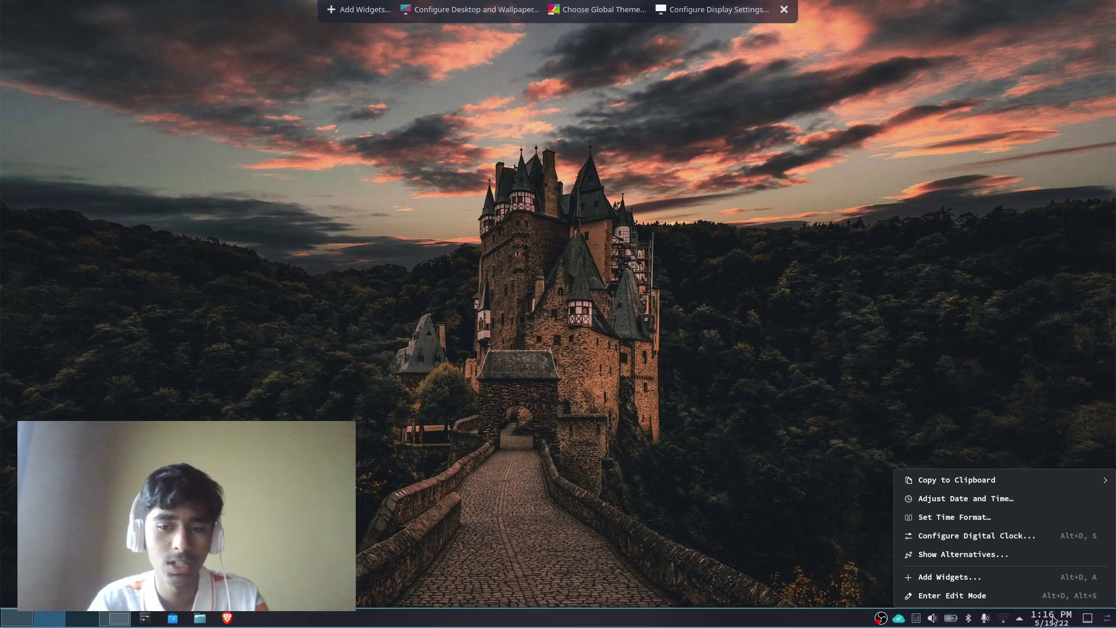
pyautogui.click(946, 536)
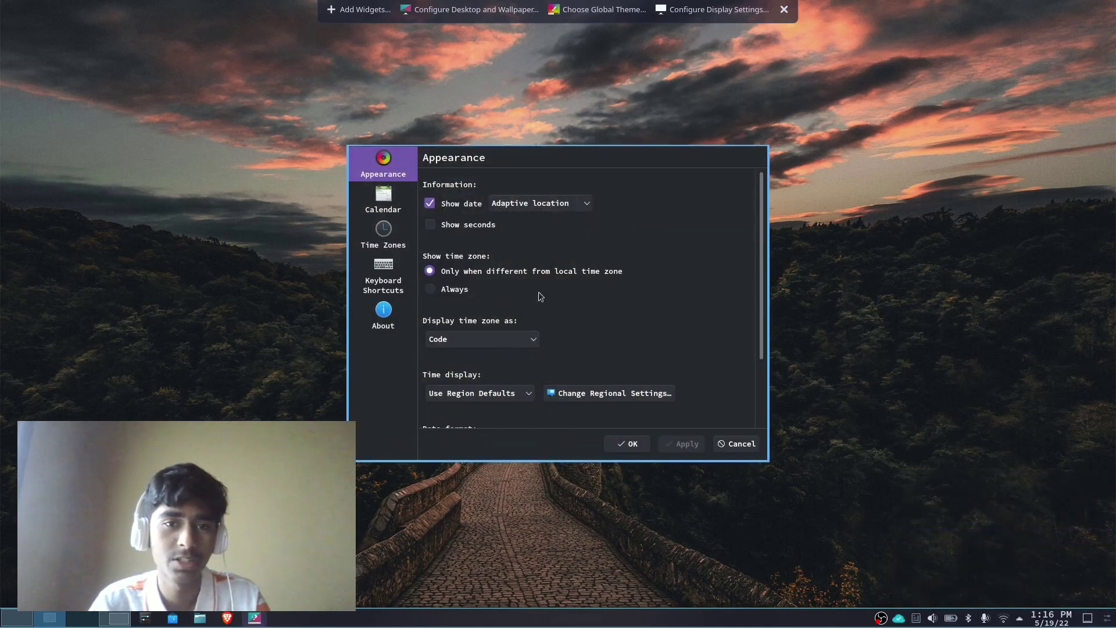
pyautogui.click(513, 206)
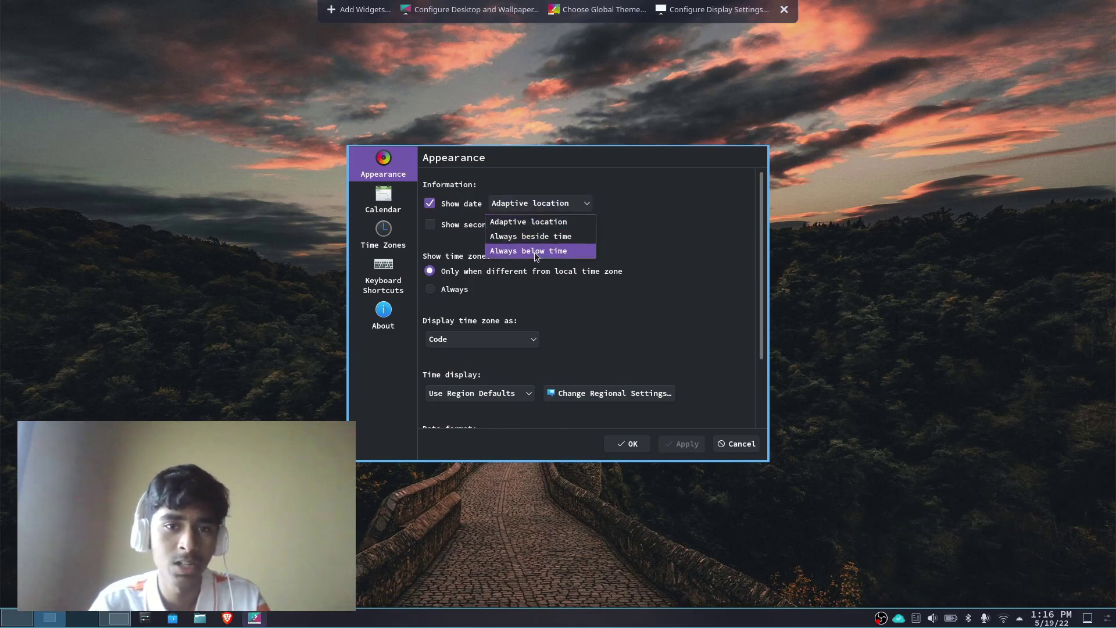
pyautogui.click(532, 236)
pyautogui.click(630, 445)
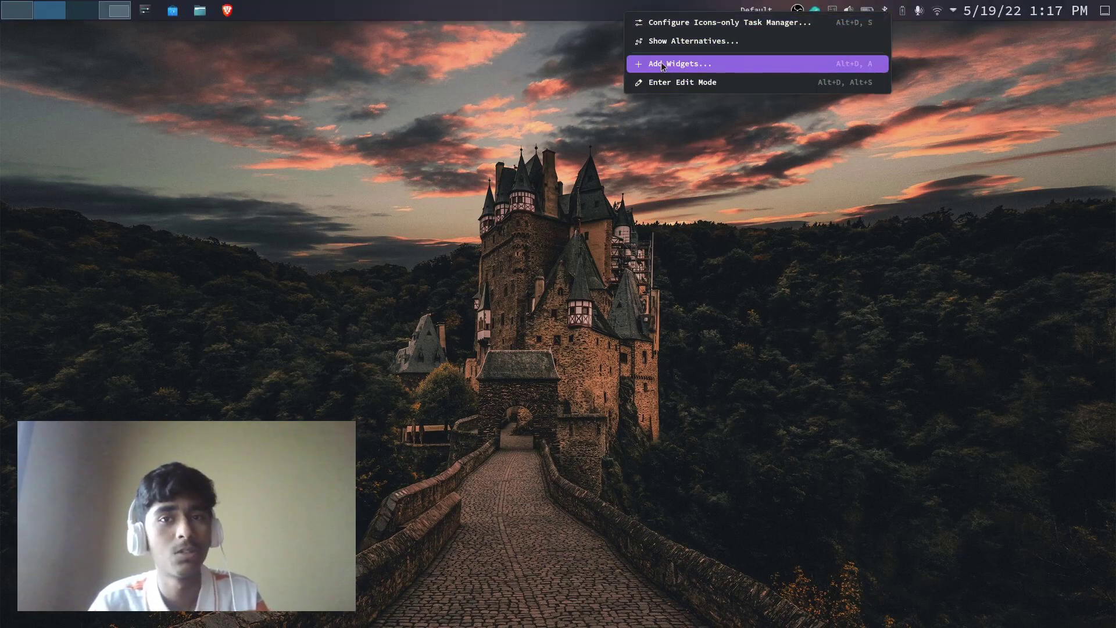
# Browse downloadable Plasma widgets, view the Window Title Applet entry, then close its details.
pyautogui.click(660, 62)
pyautogui.click(212, 19)
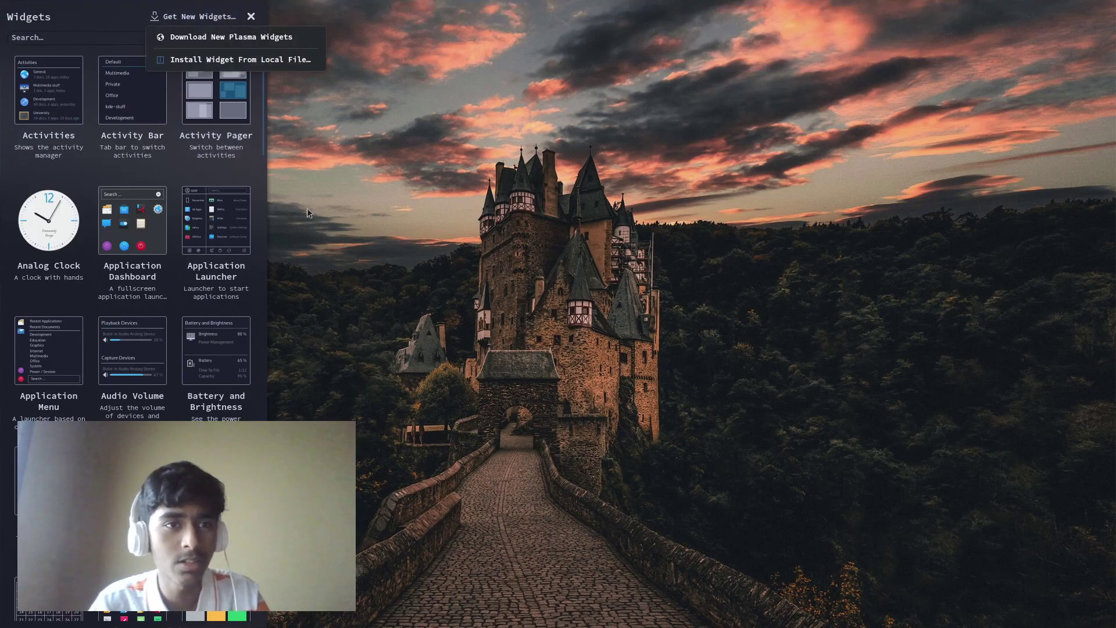
pyautogui.click(257, 37)
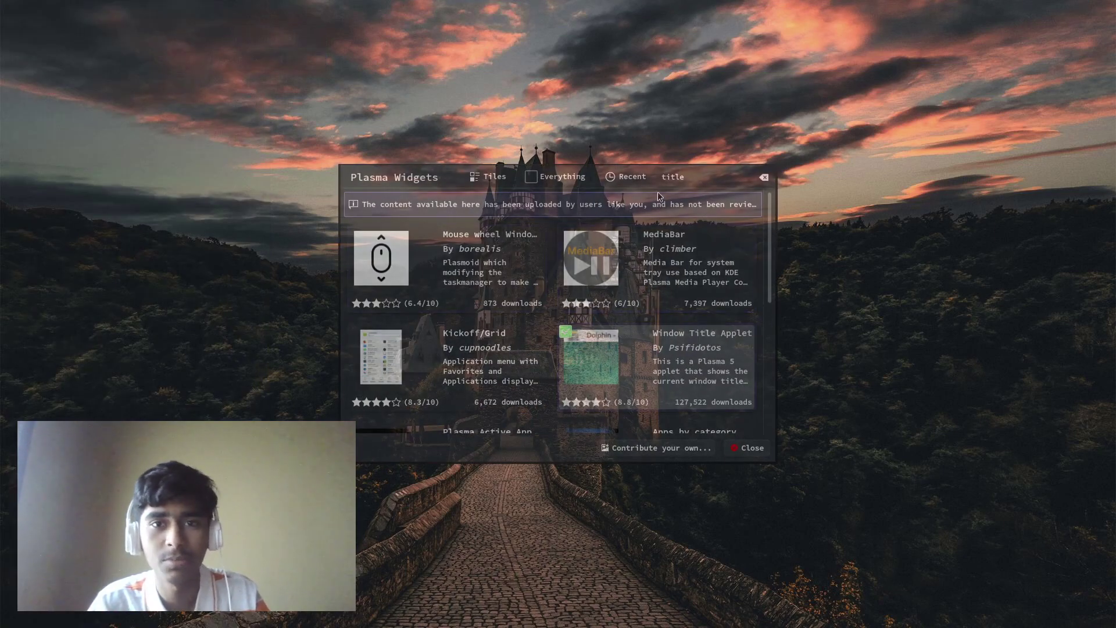
pyautogui.click(701, 262)
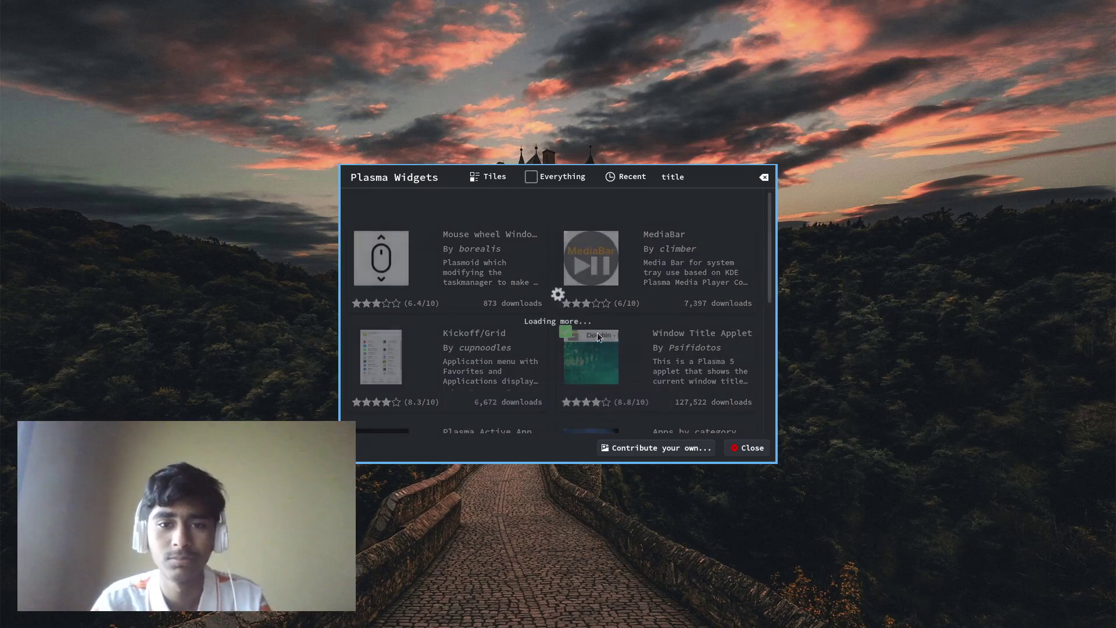
pyautogui.click(657, 303)
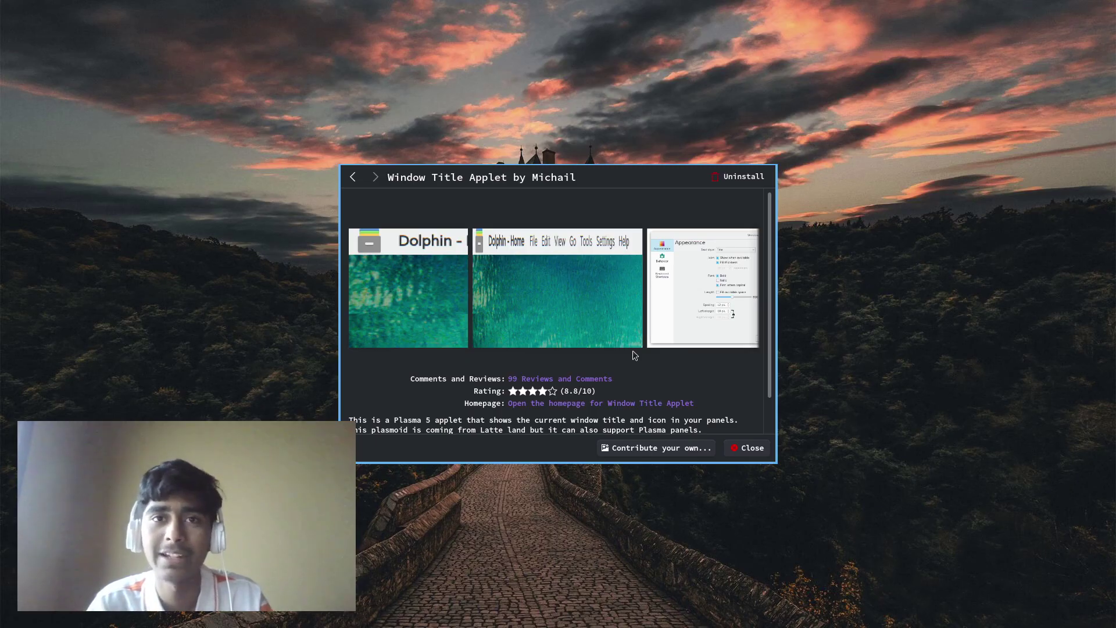
pyautogui.press('Escape')
# Add the Window Title widget to the top panel from the widget picker and close the sidebar.
pyautogui.rightClick(729, 11)
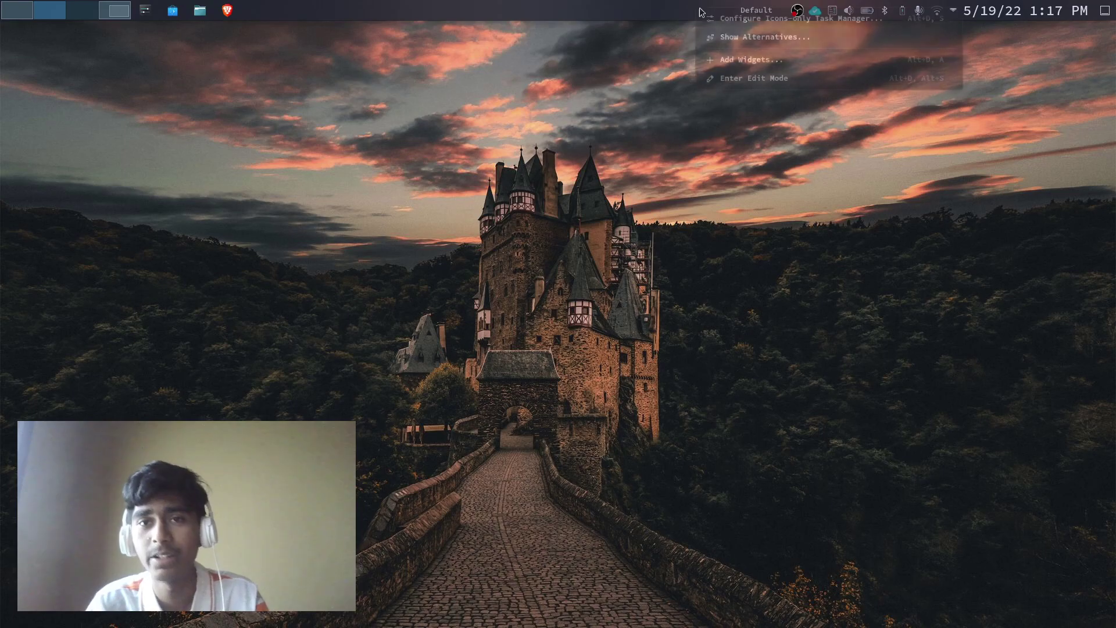
pyautogui.click(733, 61)
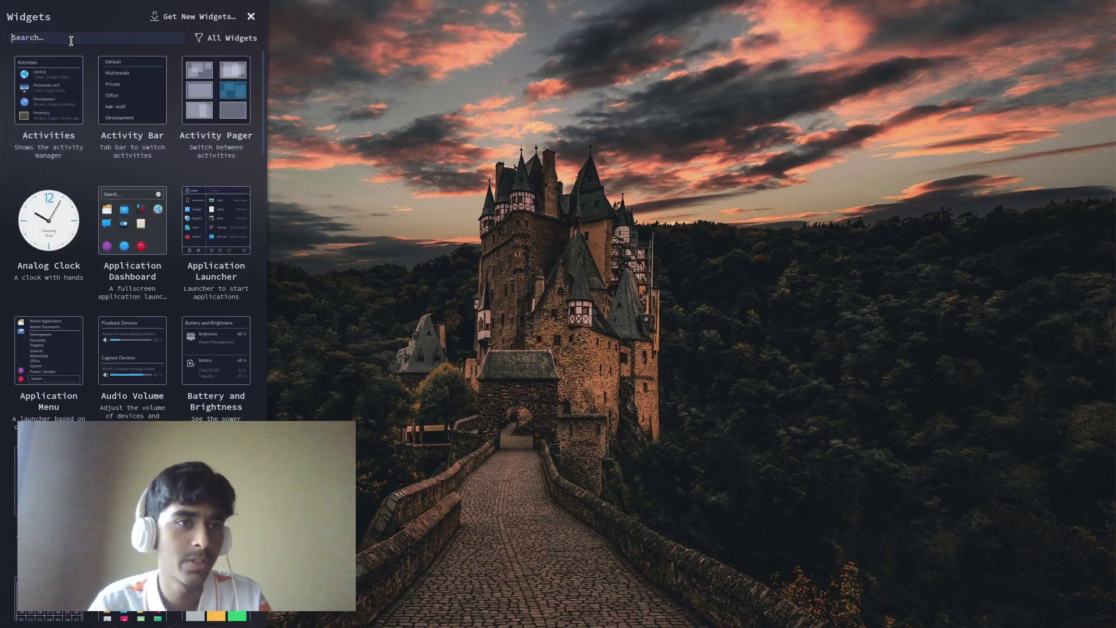
pyautogui.write('title')
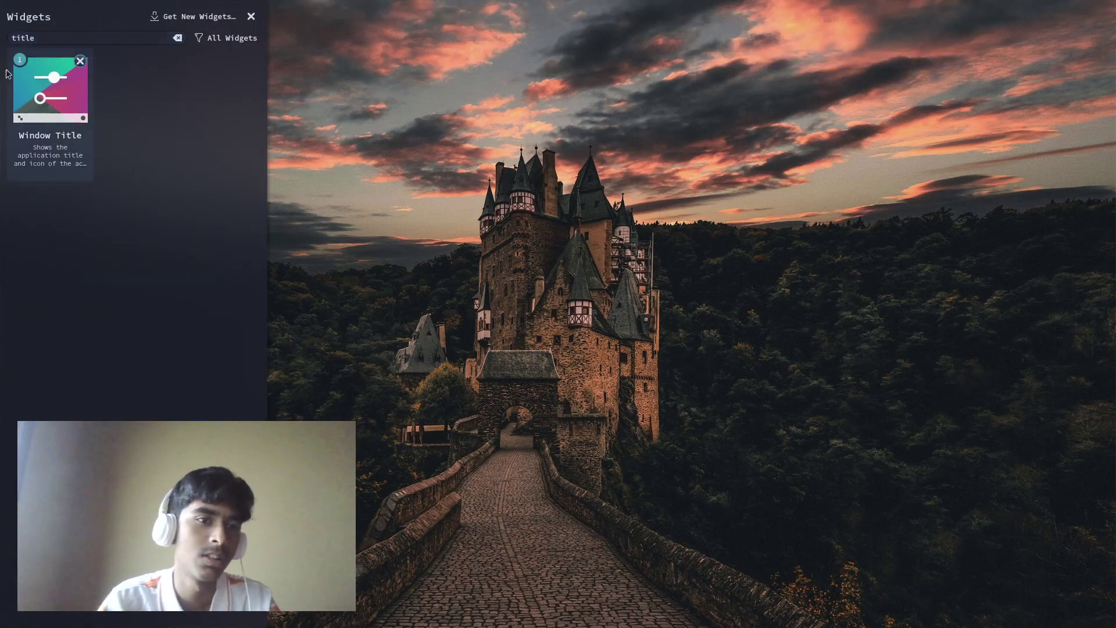
pyautogui.moveTo(57, 117)
pyautogui.mouseDown()
pyautogui.moveTo(324, 70)
pyautogui.moveTo(110, 87)
pyautogui.moveTo(135, 129)
pyautogui.mouseUp()
pyautogui.click(250, 16)
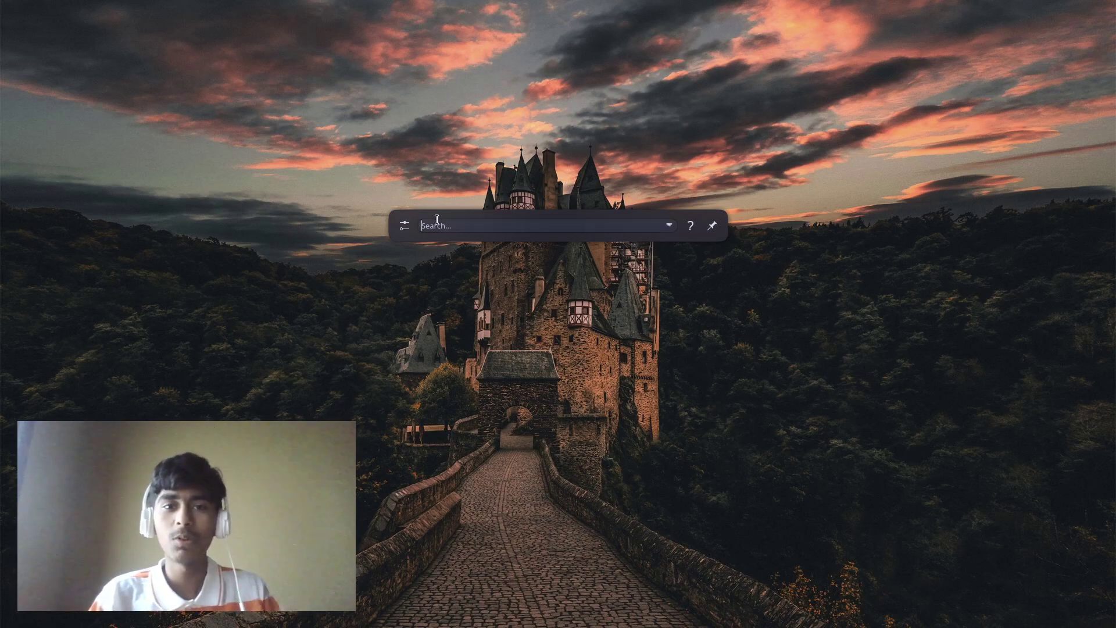
# Dismiss KRunner and reopen its search bar with Alt+Space.
pyautogui.press('Escape')
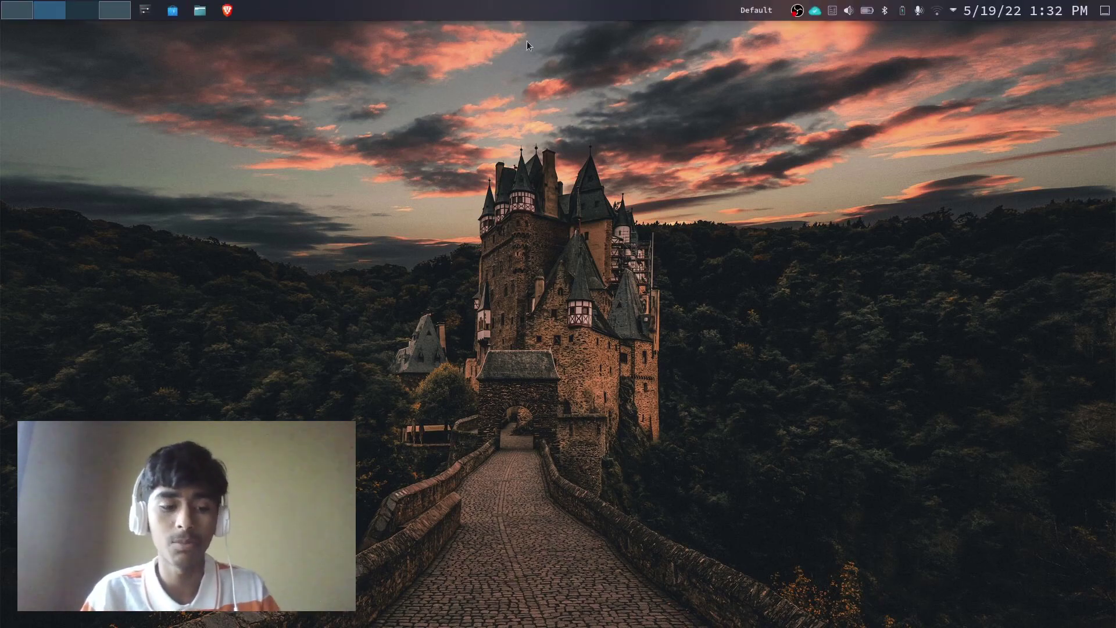
pyautogui.hotkey('alt', 'space')
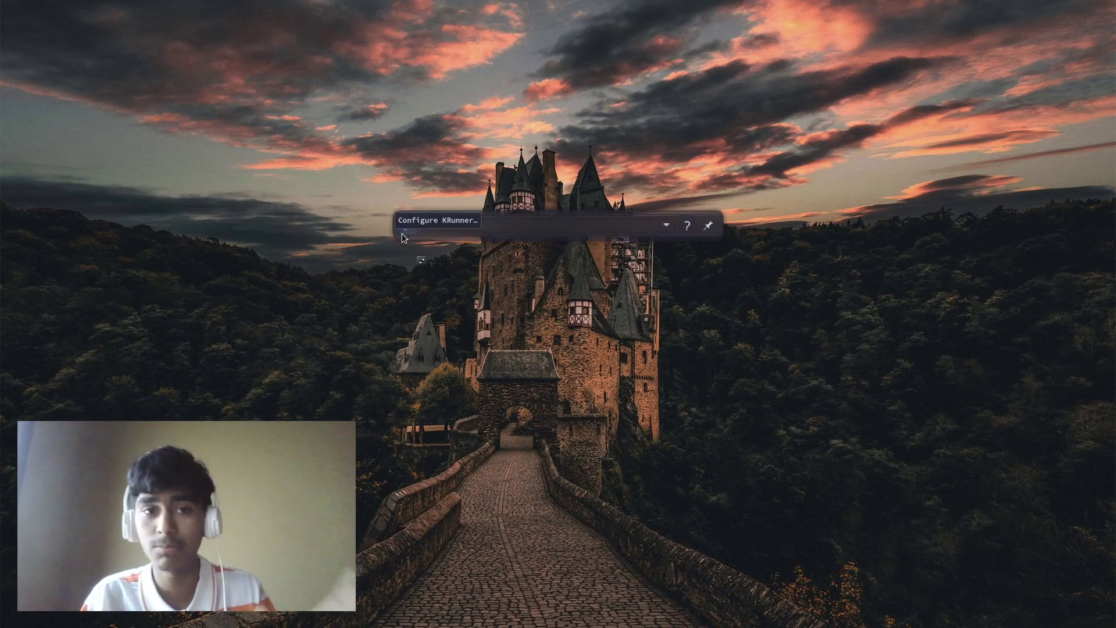
# Check KRunner's settings, then launch System Settings from KRunner with 'sys'.
pyautogui.click(403, 233)
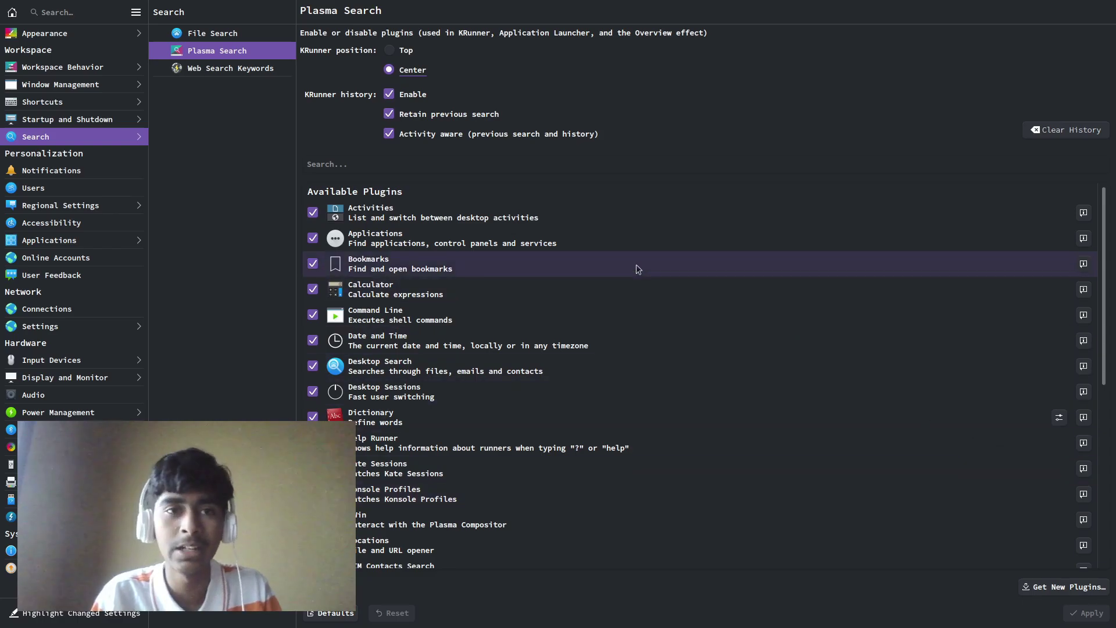
pyautogui.hotkey('ctrl', 'q')
pyautogui.hotkey('alt', 'space')
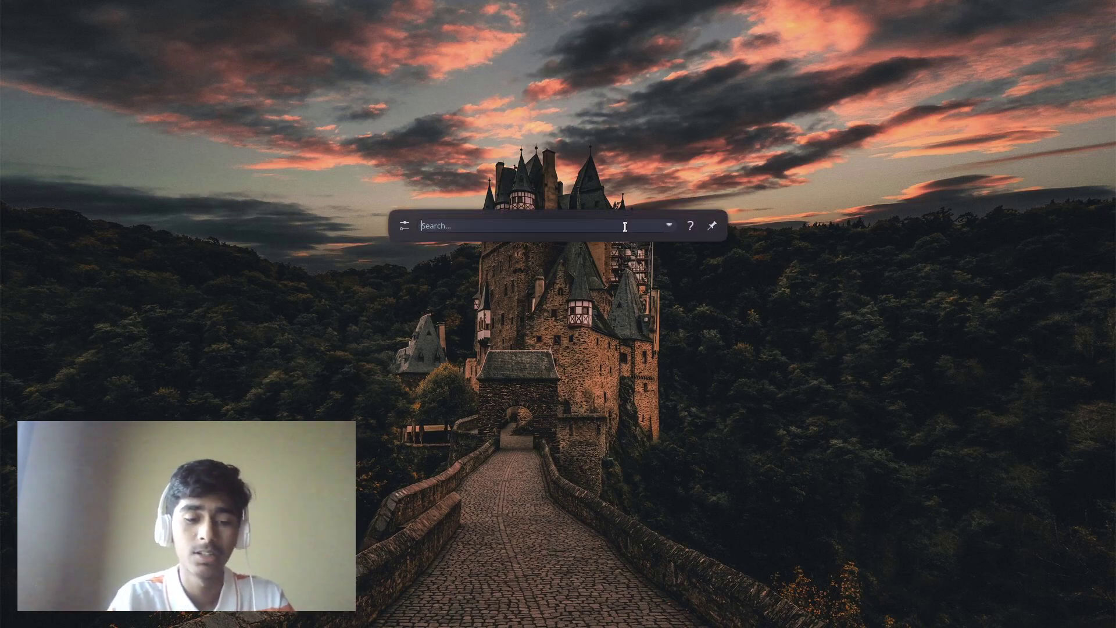
pyautogui.write('sys')
pyautogui.press('Return')
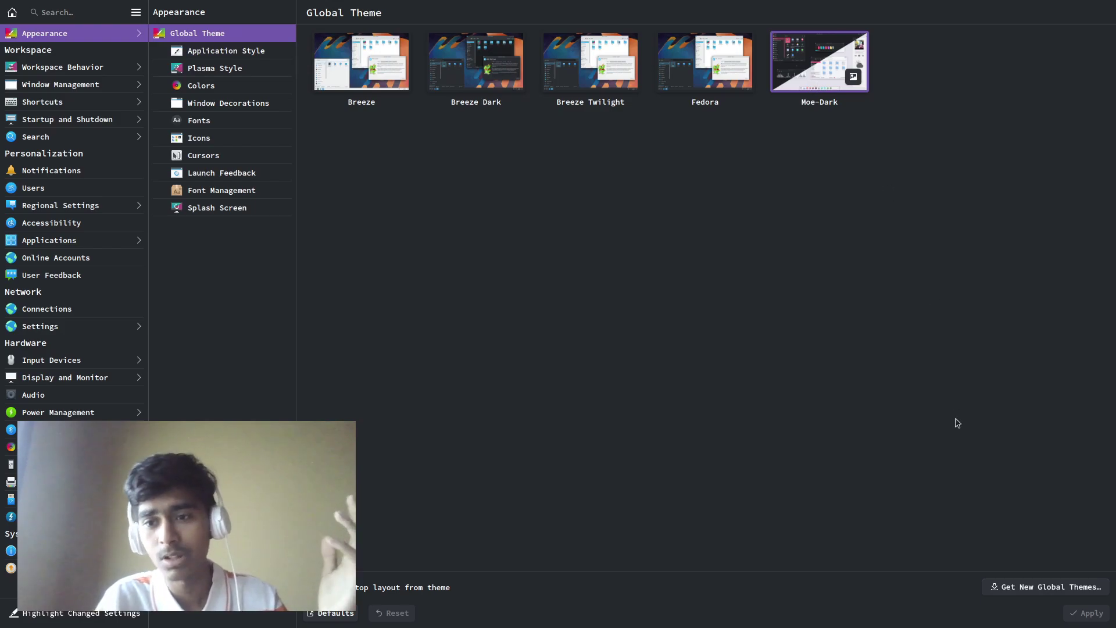
pyautogui.click(1030, 588)
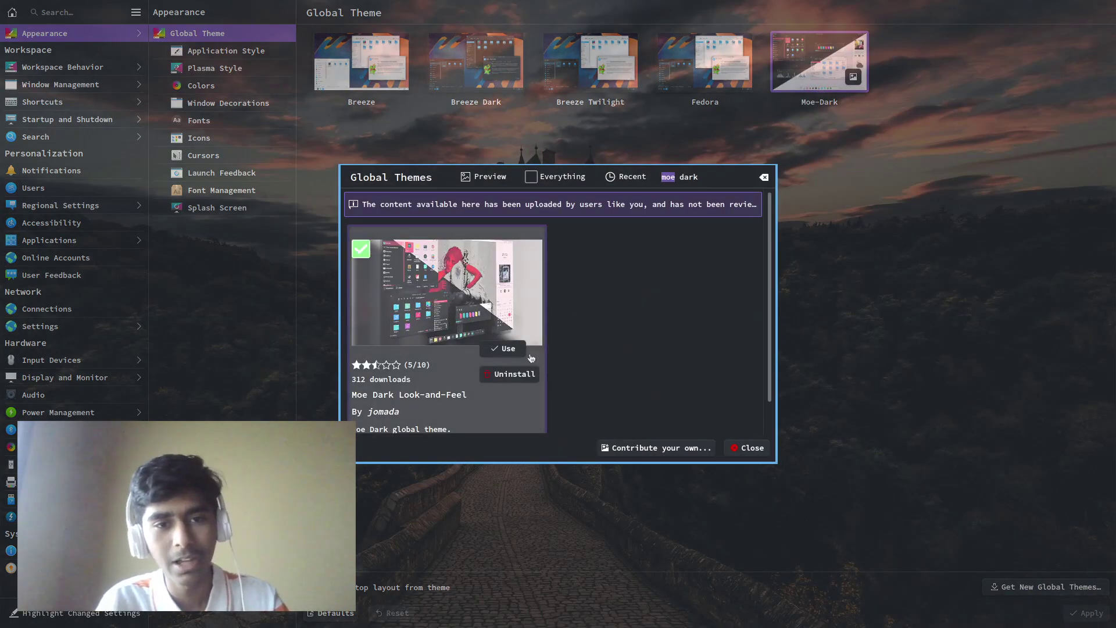
pyautogui.click(748, 448)
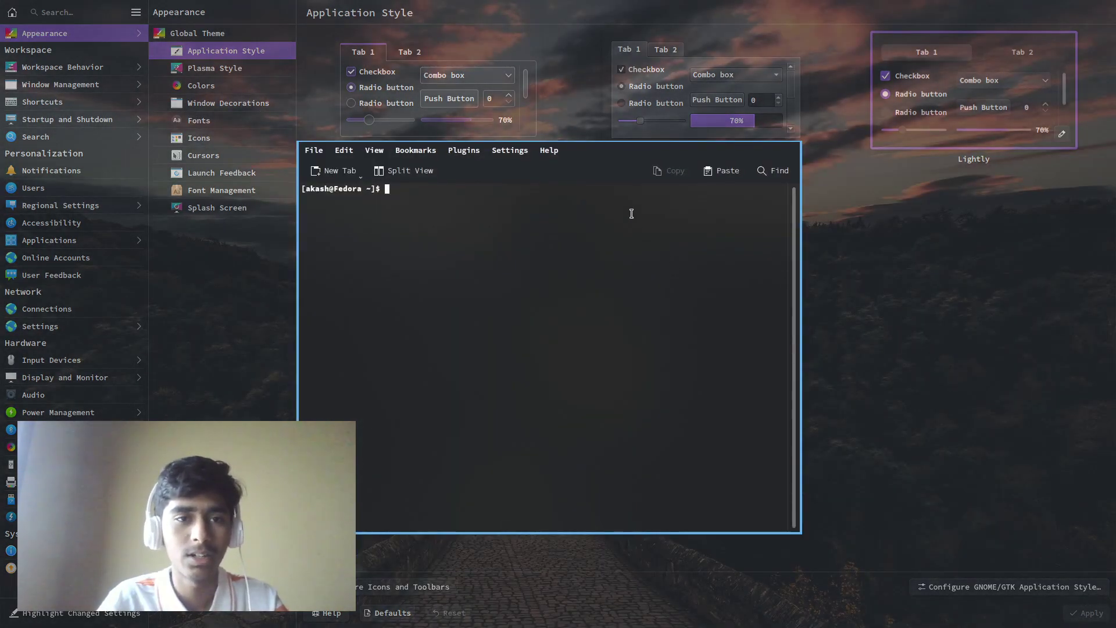
pyautogui.write('sudo dnf in')
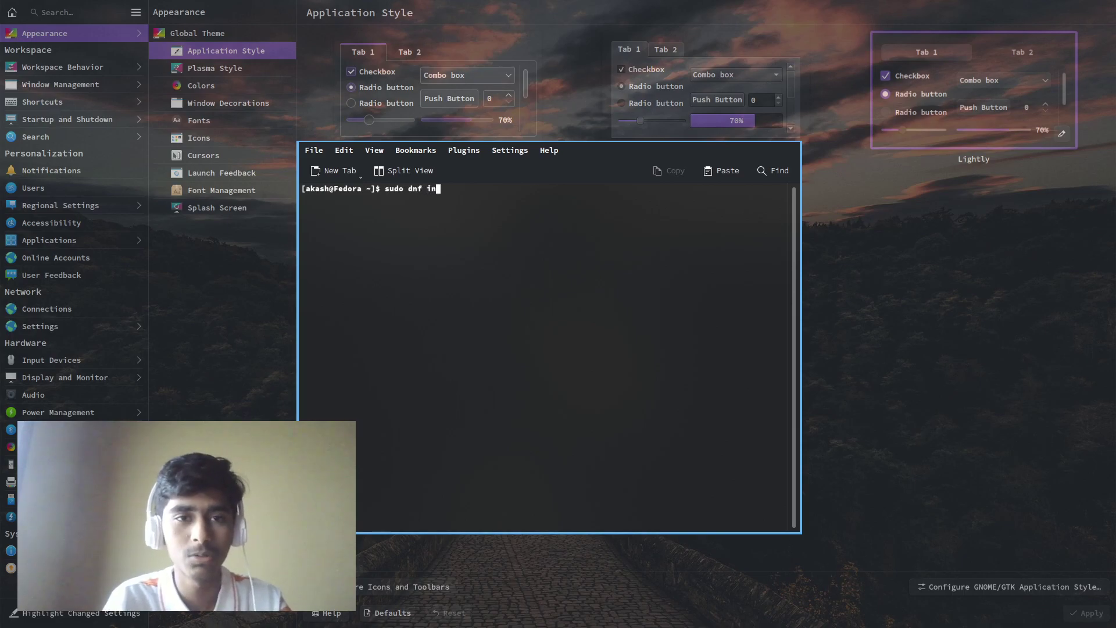
pyautogui.write('stall lightly')
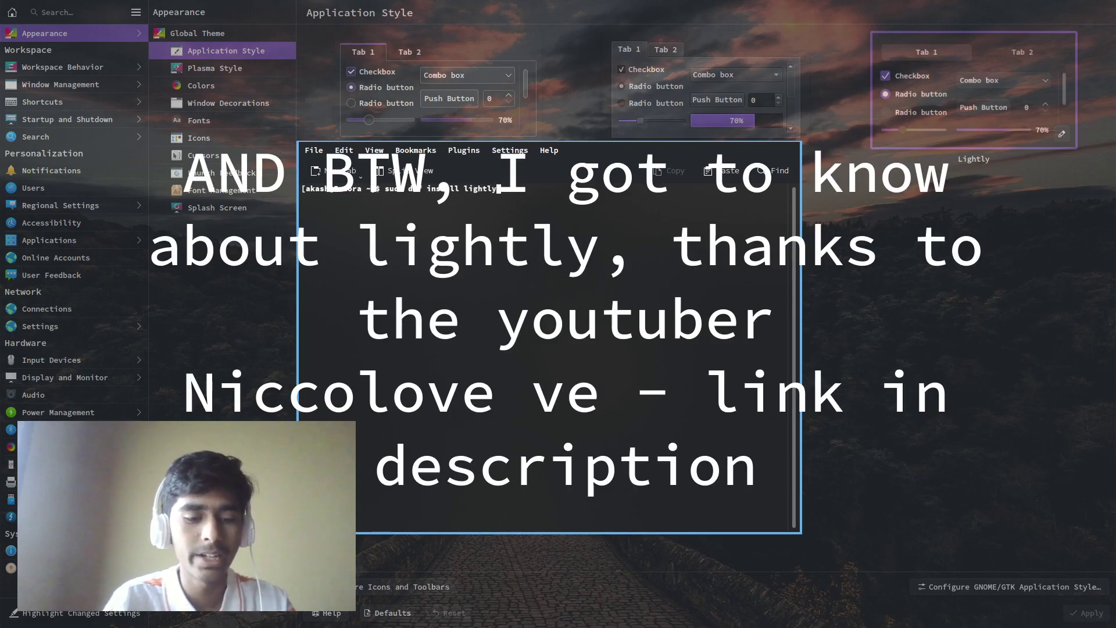
# Run 'sudo dnf install lightly' with the administrator password; Lightly reports as already installed.
pyautogui.press('Return')
pyautogui.press('Return')
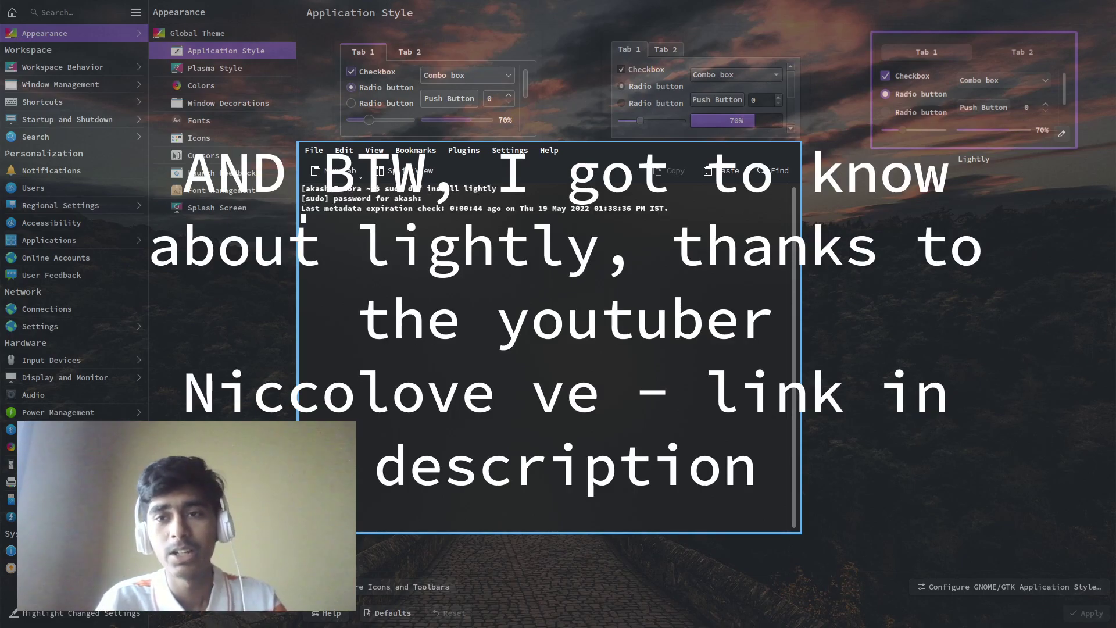
pyautogui.write('exit')
pyautogui.press('Return')
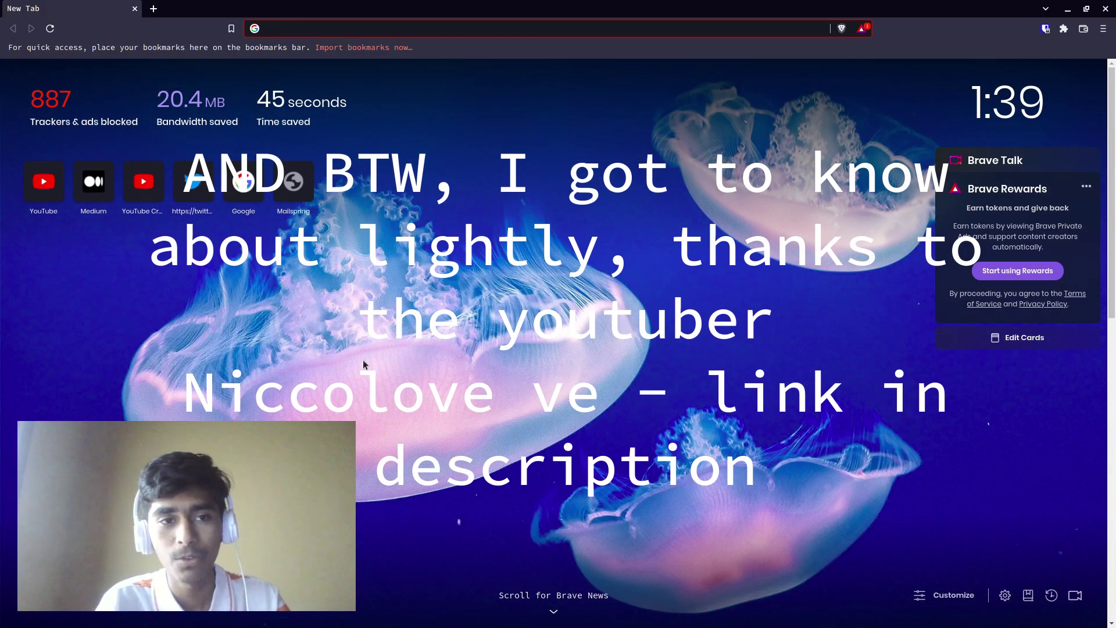
pyautogui.write('li')
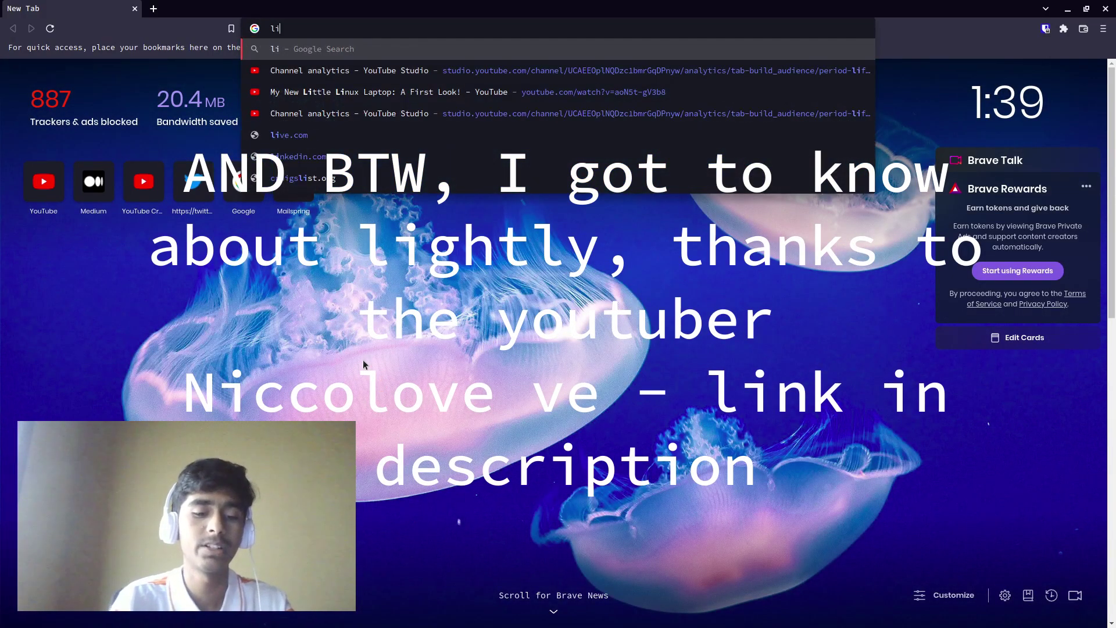
pyautogui.write('ghtly kde')
# Search the web for 'lightly kde' and open the Luwx/Lightly GitHub repository.
pyautogui.press('Return')
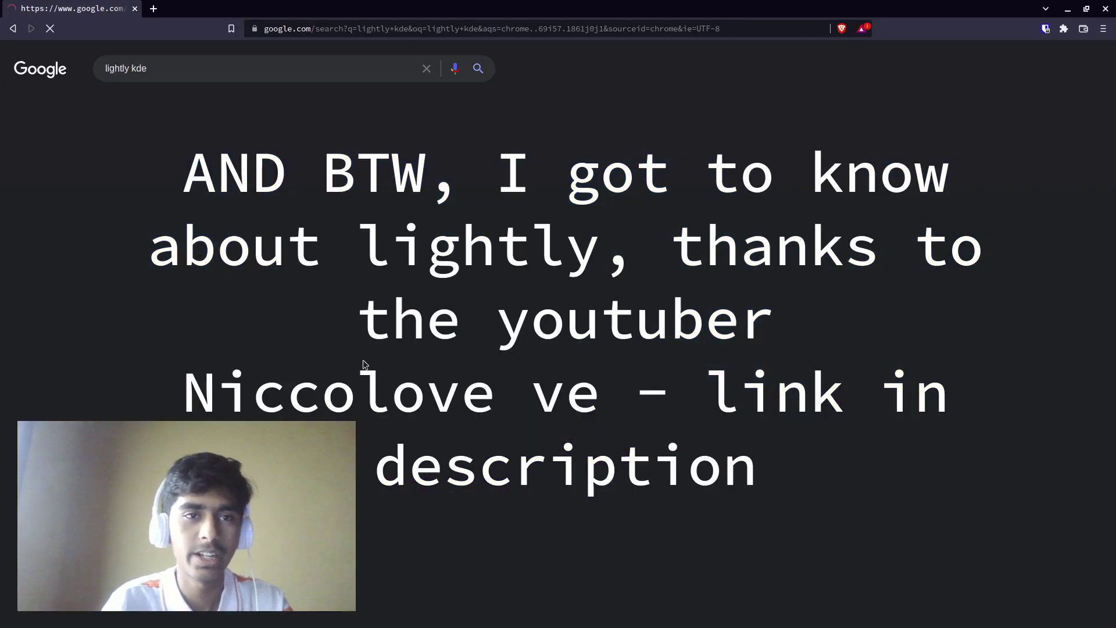
pyautogui.click(150, 169)
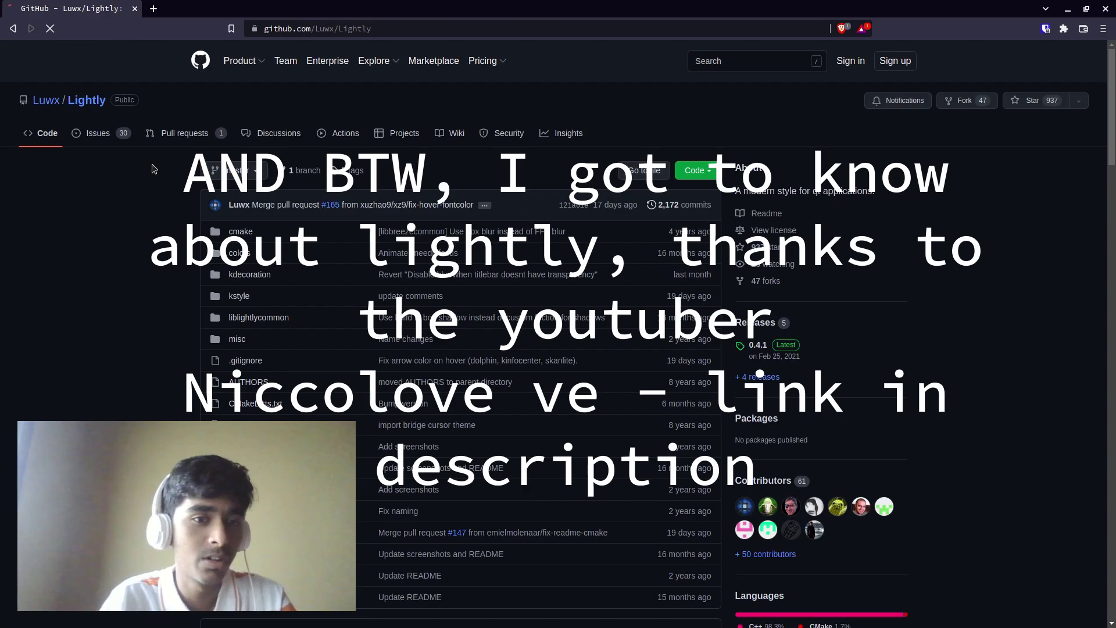
pyautogui.scroll(-3, 151, 168)
pyautogui.scroll(-4, 222, 192)
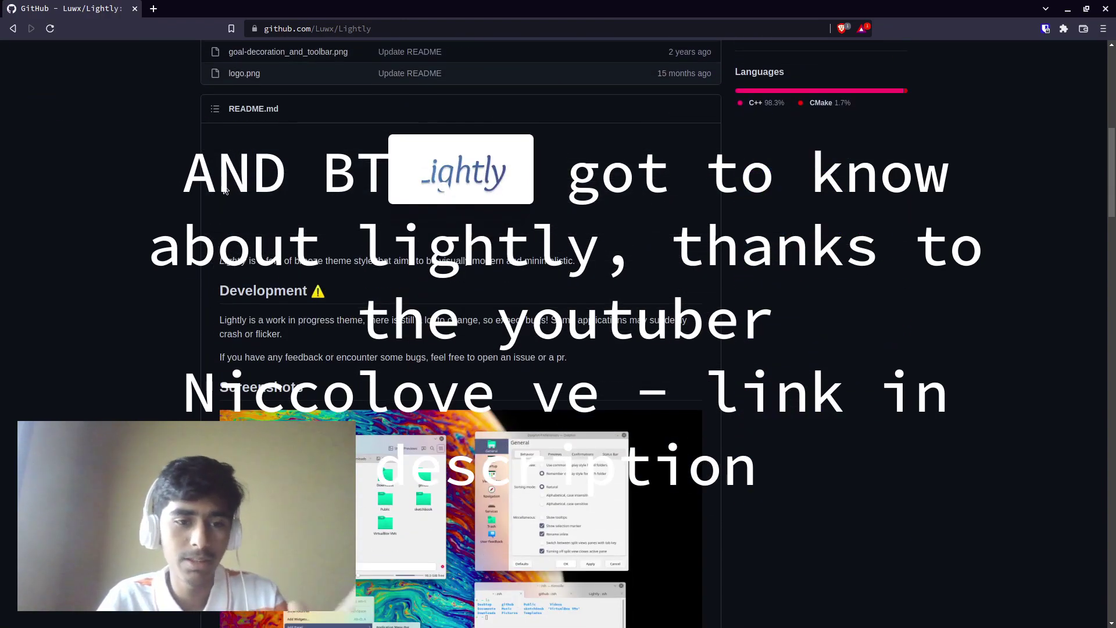
pyautogui.scroll(-3, 222, 192)
pyautogui.scroll(-3, 233, 186)
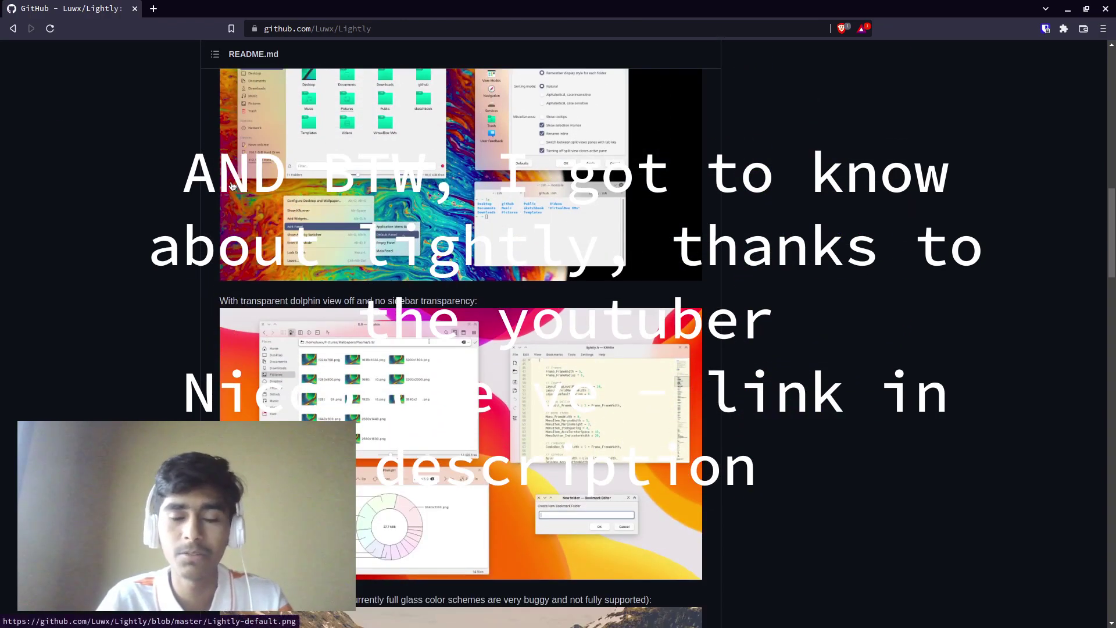
pyautogui.scroll(-3, 233, 186)
pyautogui.scroll(-2, 248, 189)
pyautogui.scroll(-3, 254, 188)
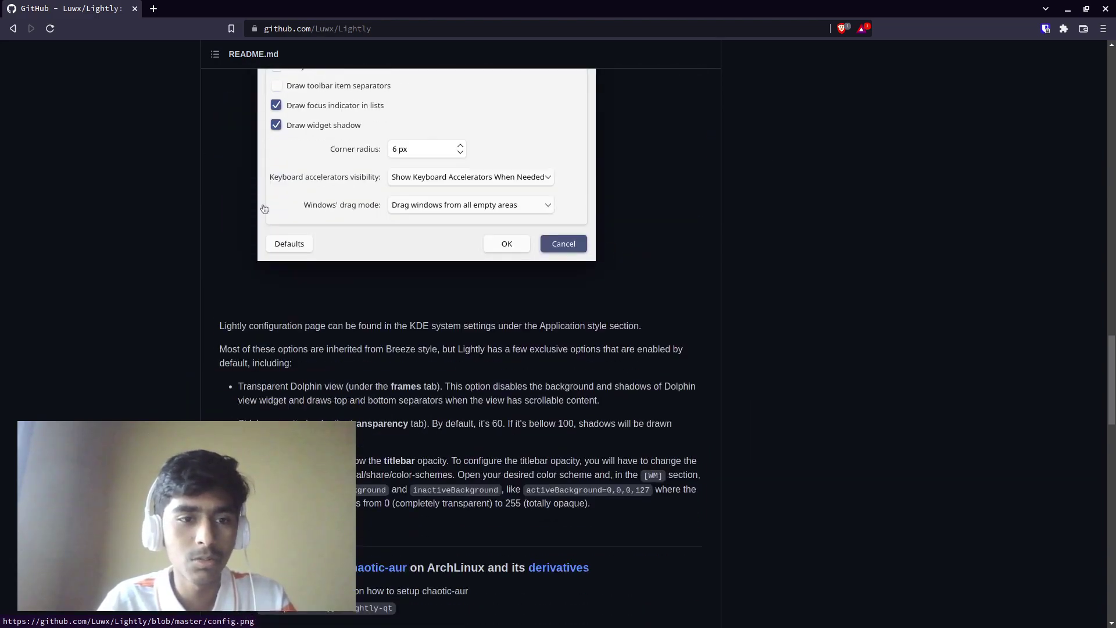
pyautogui.scroll(-3, 262, 205)
pyautogui.scroll(-2, 268, 217)
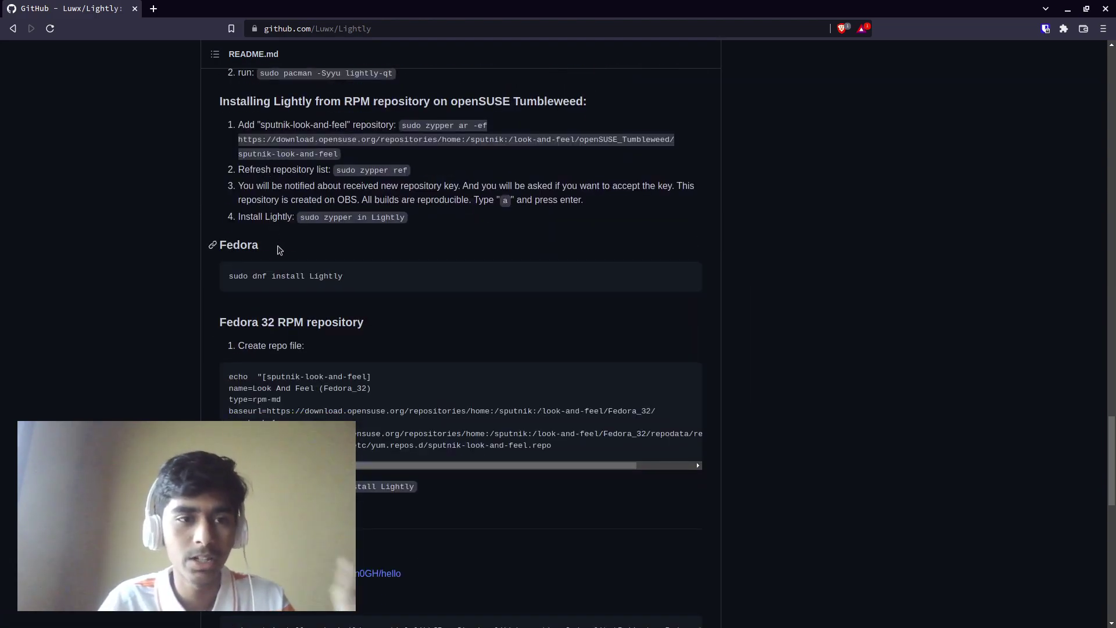
pyautogui.scroll(2, 280, 246)
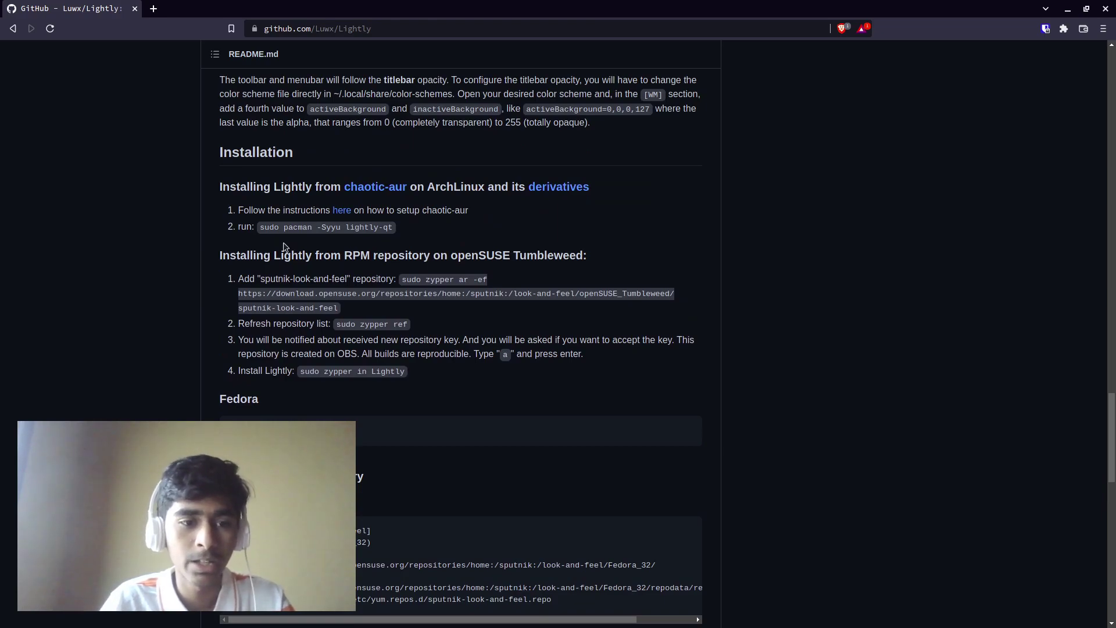
pyautogui.scroll(3, 282, 253)
pyautogui.scroll(3, 271, 244)
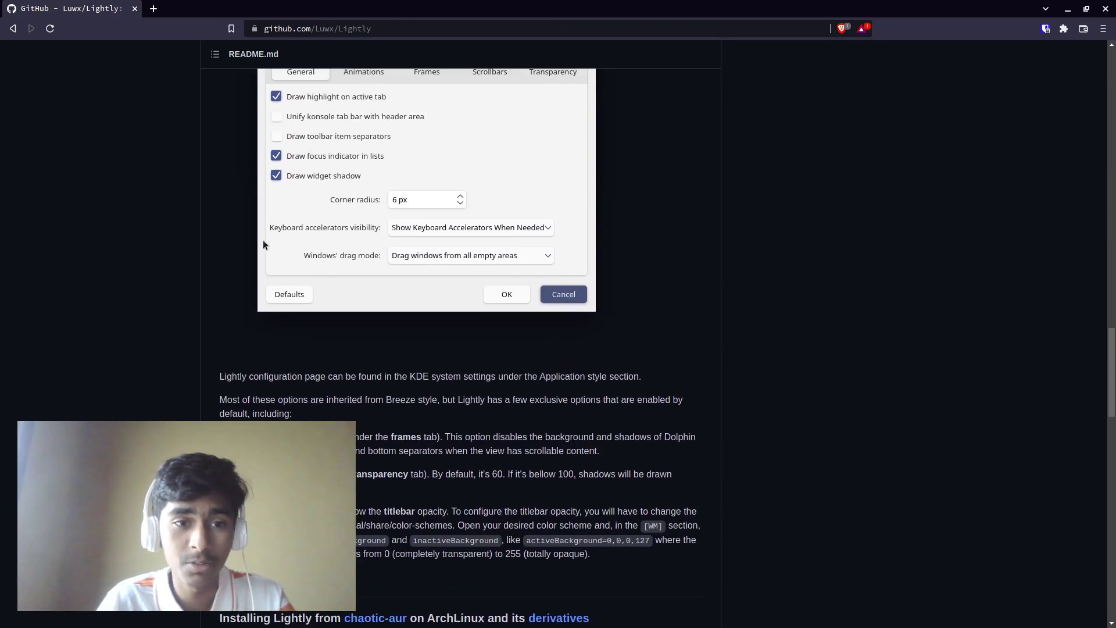
pyautogui.scroll(3, 263, 240)
pyautogui.scroll(3, 260, 246)
pyautogui.scroll(3, 260, 245)
pyautogui.scroll(3, 257, 232)
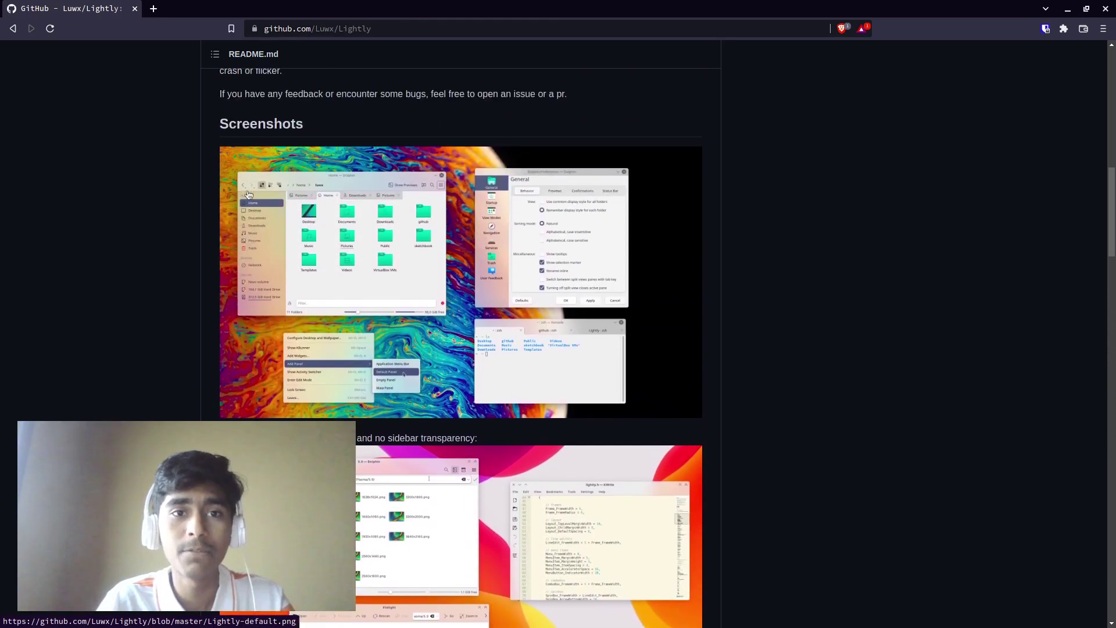
pyautogui.scroll(3, 253, 213)
pyautogui.scroll(2, 248, 194)
pyautogui.scroll(1, 248, 194)
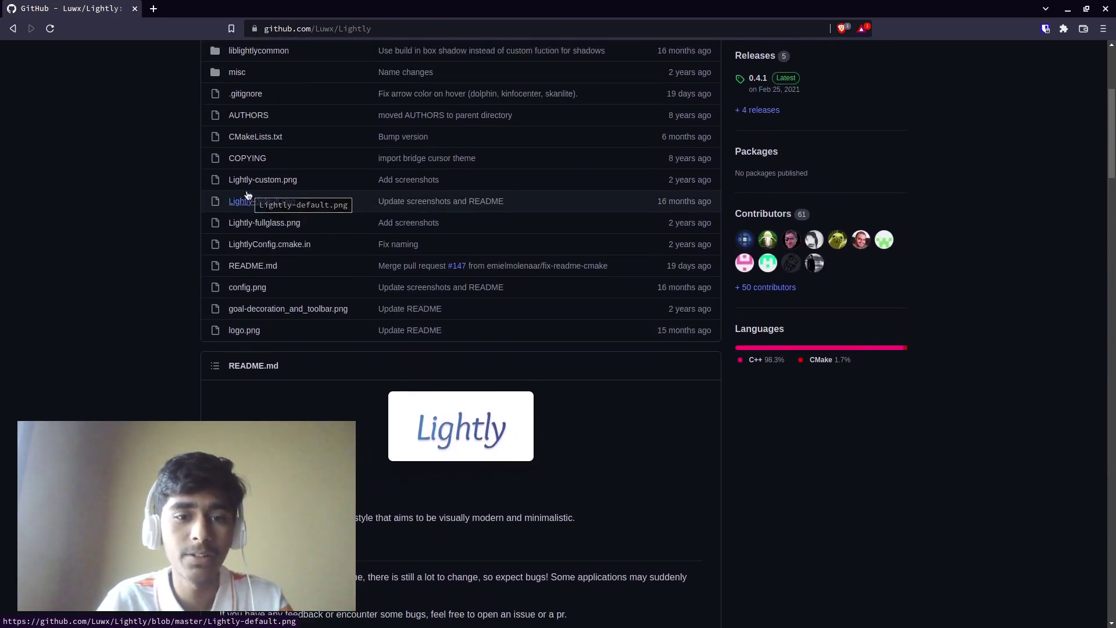
pyautogui.scroll(3, 251, 194)
pyautogui.scroll(-3, 253, 195)
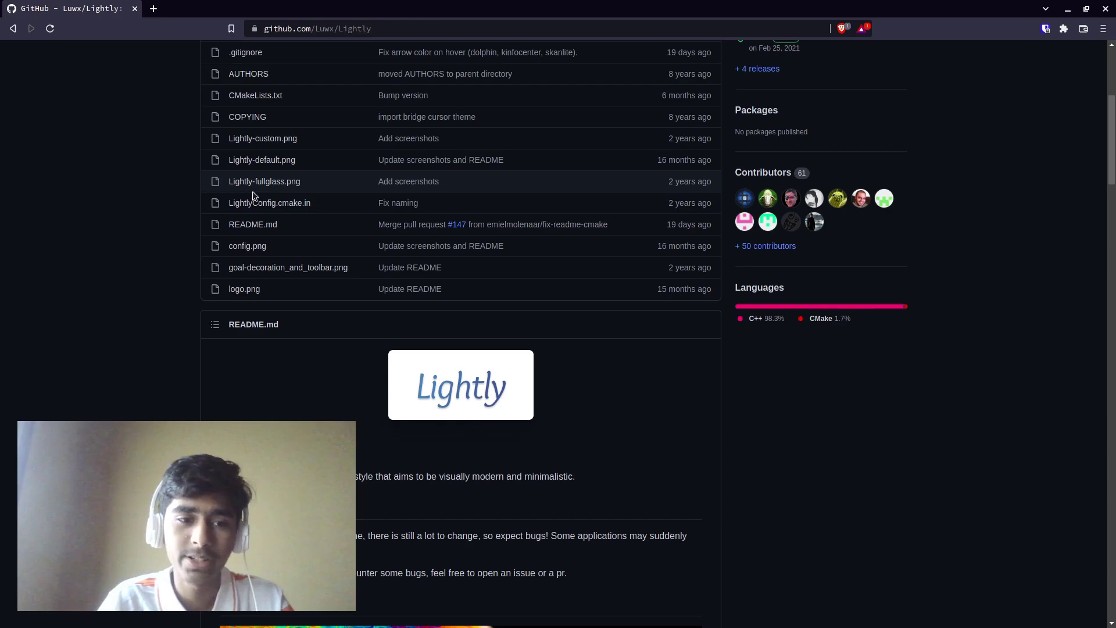
pyautogui.scroll(-3, 253, 195)
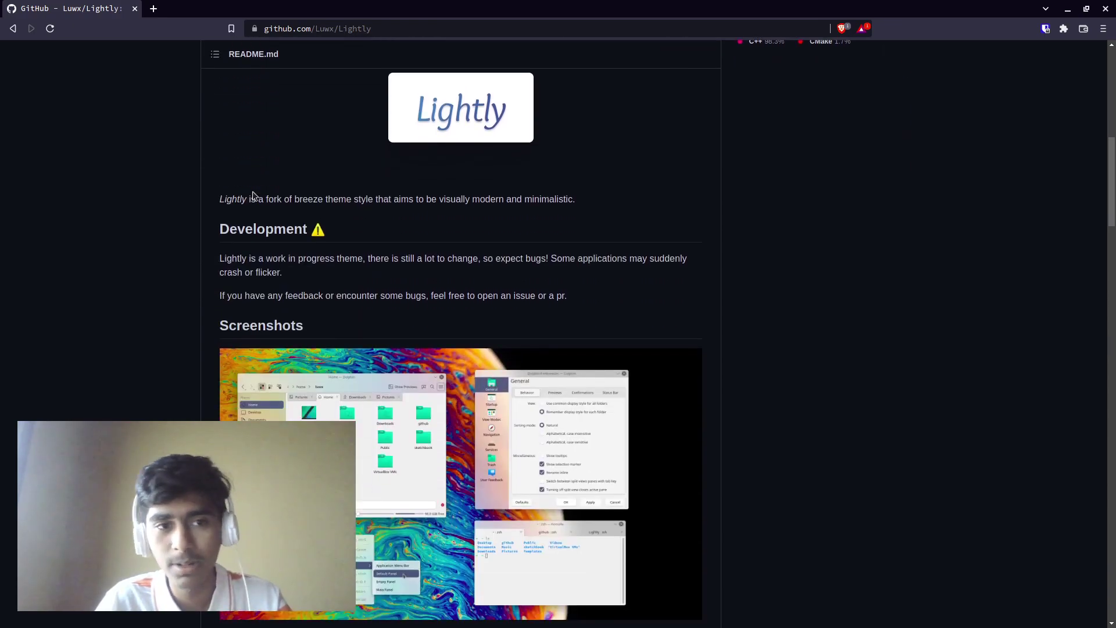
pyautogui.scroll(-2, 252, 196)
pyautogui.scroll(-3, 253, 196)
pyautogui.scroll(-4, 253, 195)
pyautogui.scroll(-3, 253, 196)
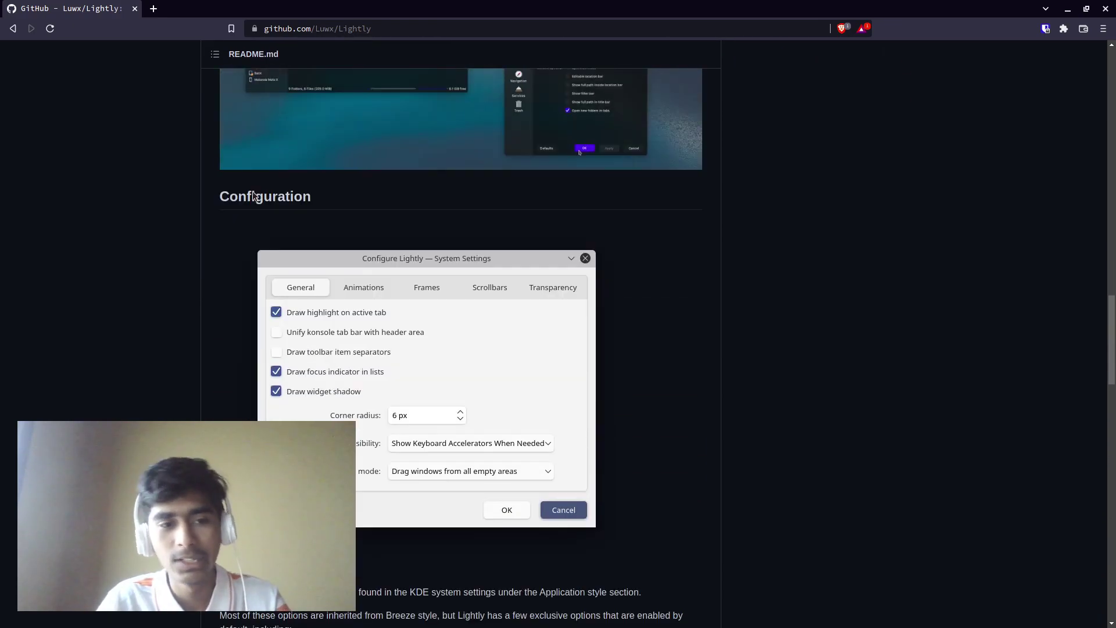
pyautogui.scroll(-3, 251, 190)
pyautogui.scroll(-3, 251, 190)
pyautogui.scroll(-3, 251, 190)
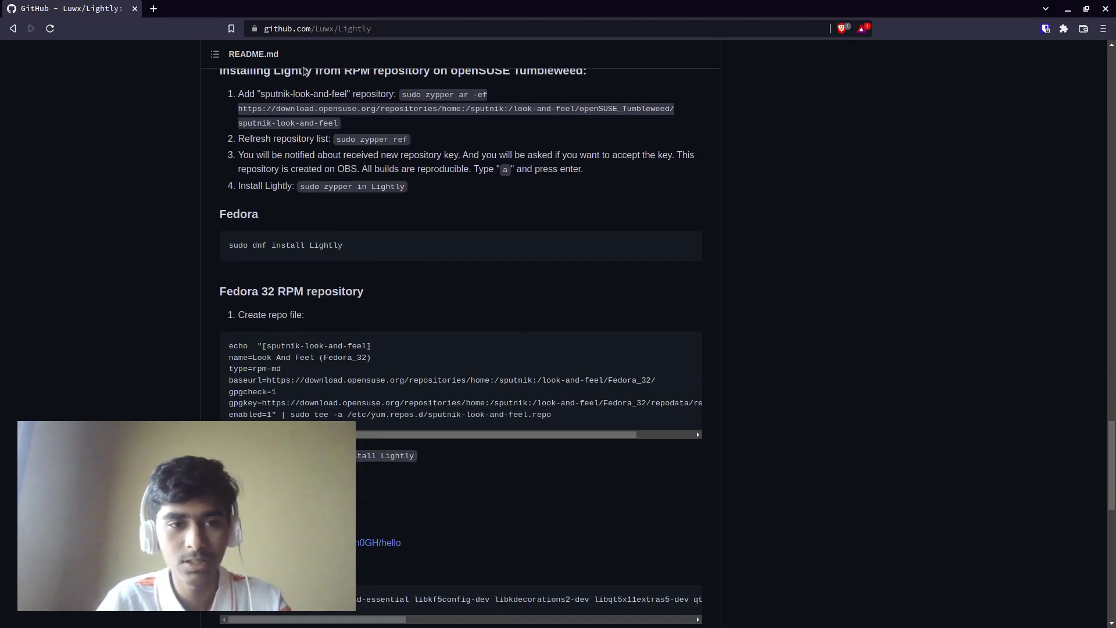
pyautogui.scroll(1, 353, 298)
pyautogui.scroll(2, 353, 298)
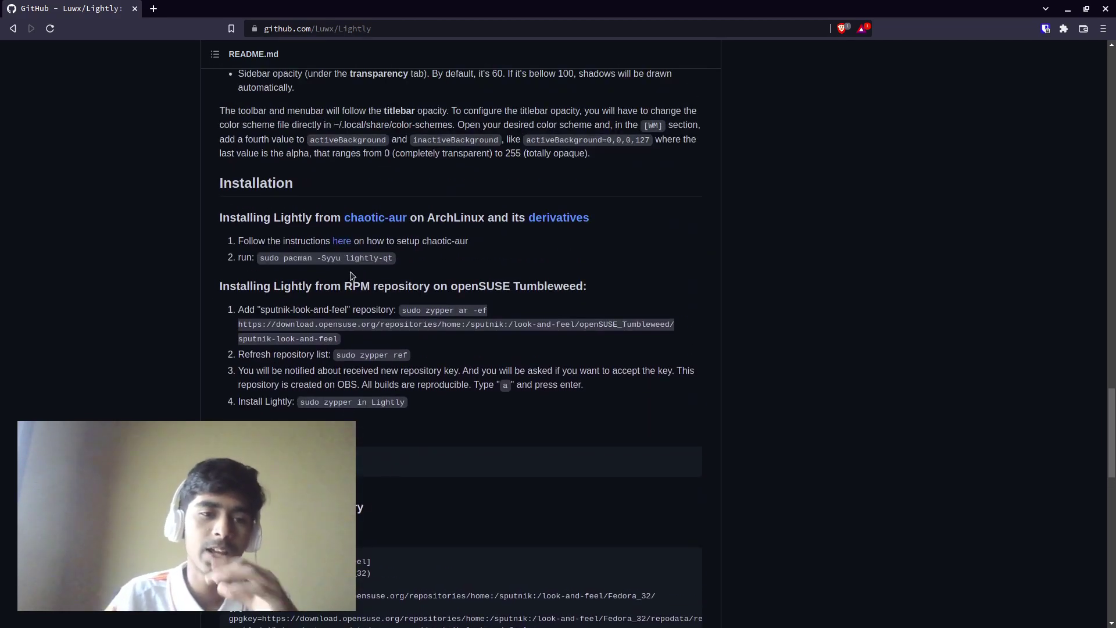
pyautogui.scroll(-1, 347, 273)
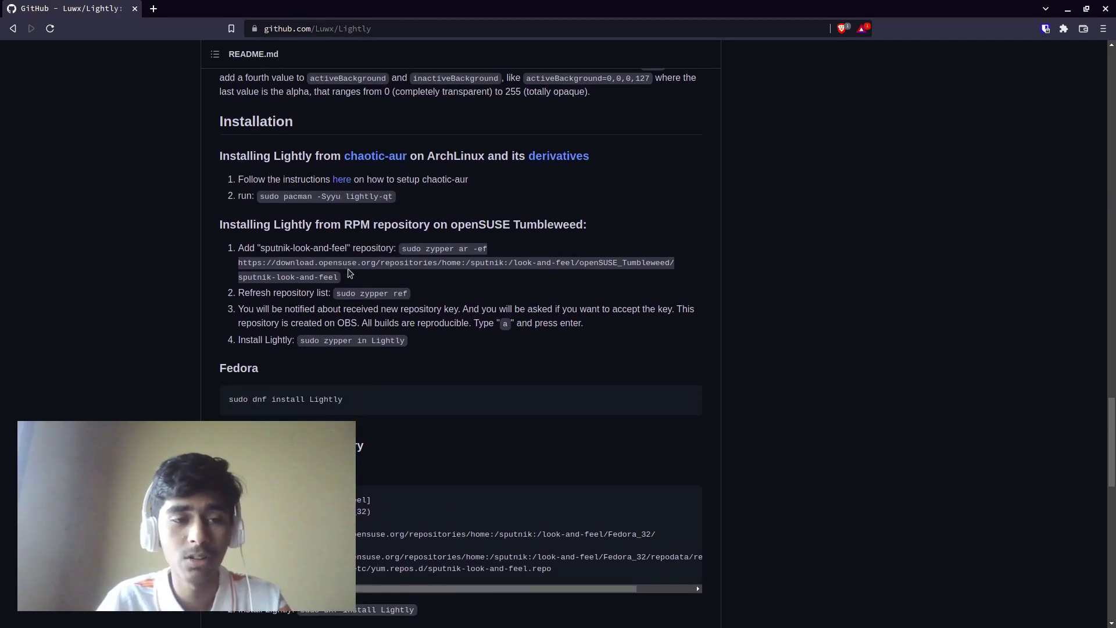
pyautogui.scroll(-1, 353, 277)
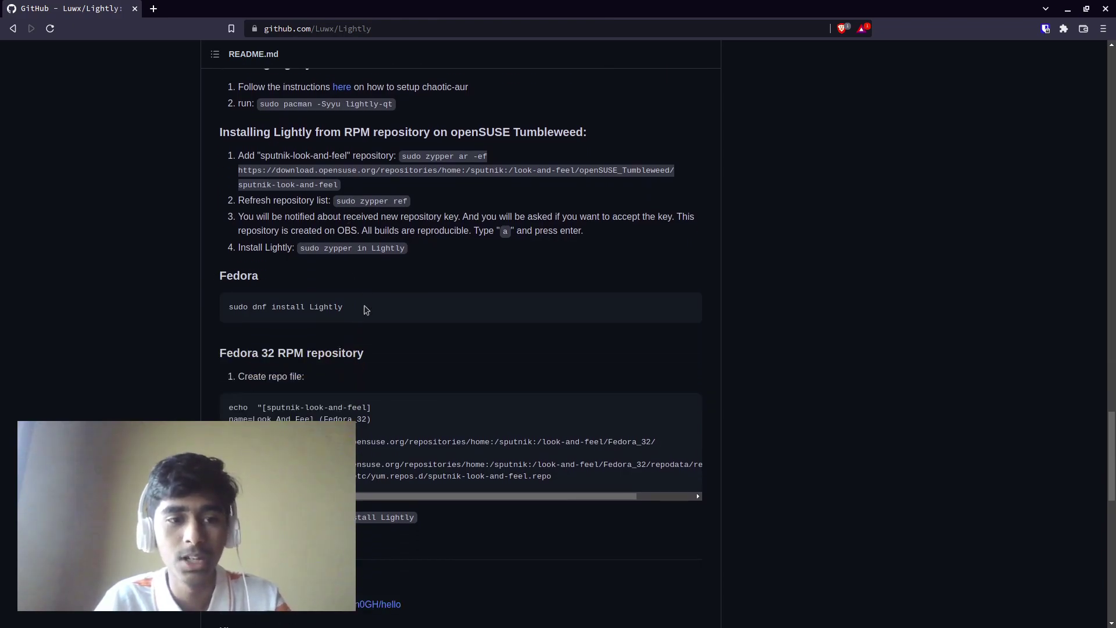
# Launch System Settings from KRunner and show the Plasma Style themes with Relax-Plasma current.
pyautogui.hotkey('alt', 'space')
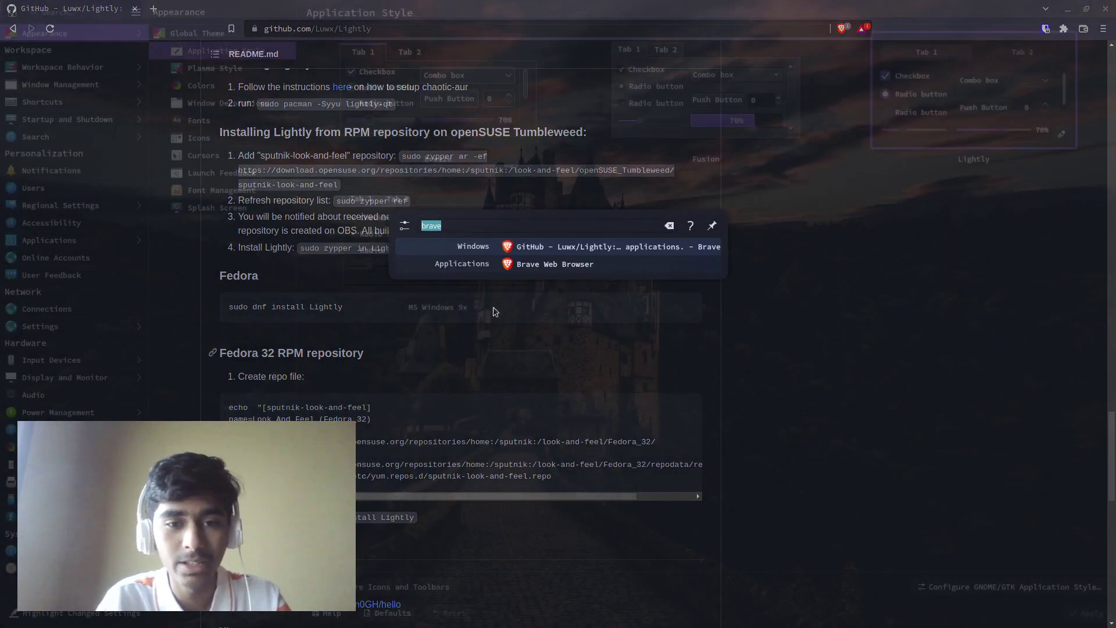
pyautogui.write('olphin')
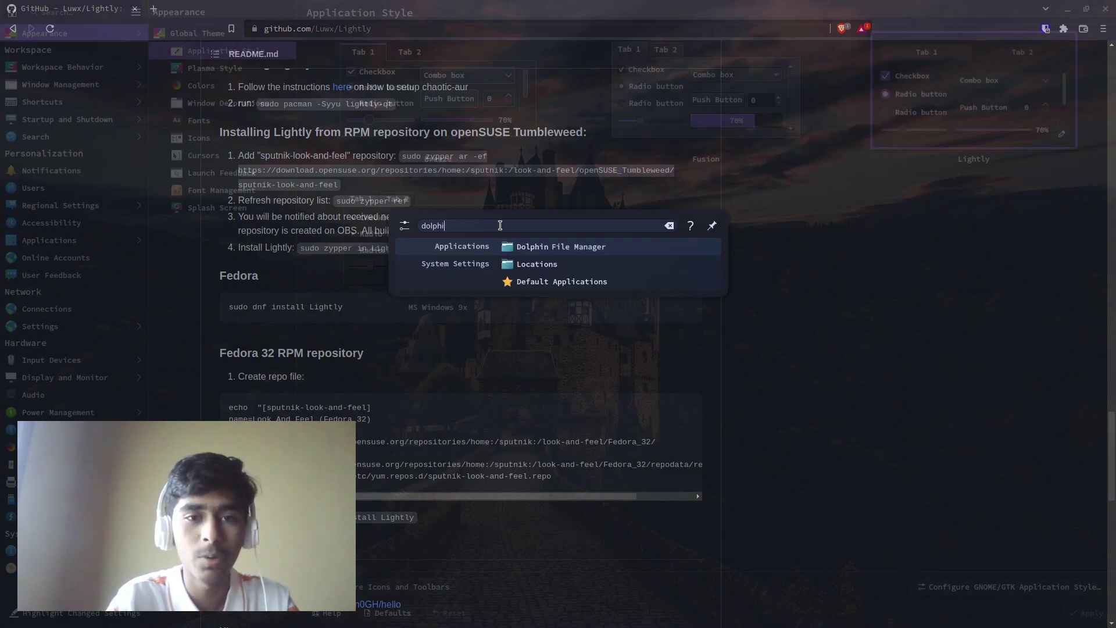
pyautogui.press('Return')
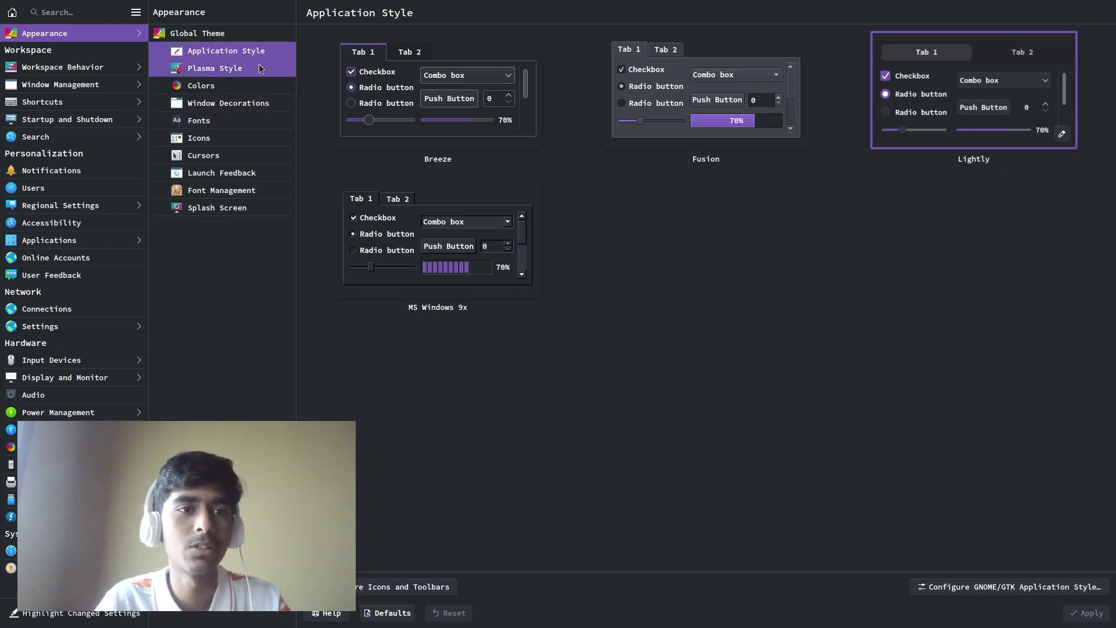
pyautogui.click(209, 68)
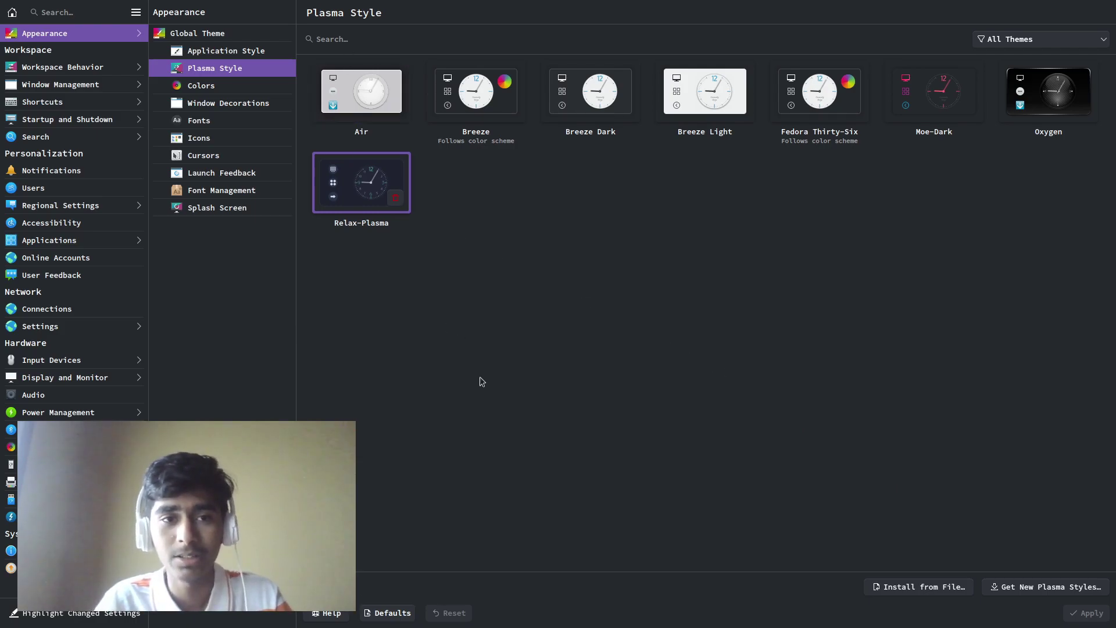
# Move down the Appearance sidebar to the Colors page, where MoeDark is active.
pyautogui.press('Down')
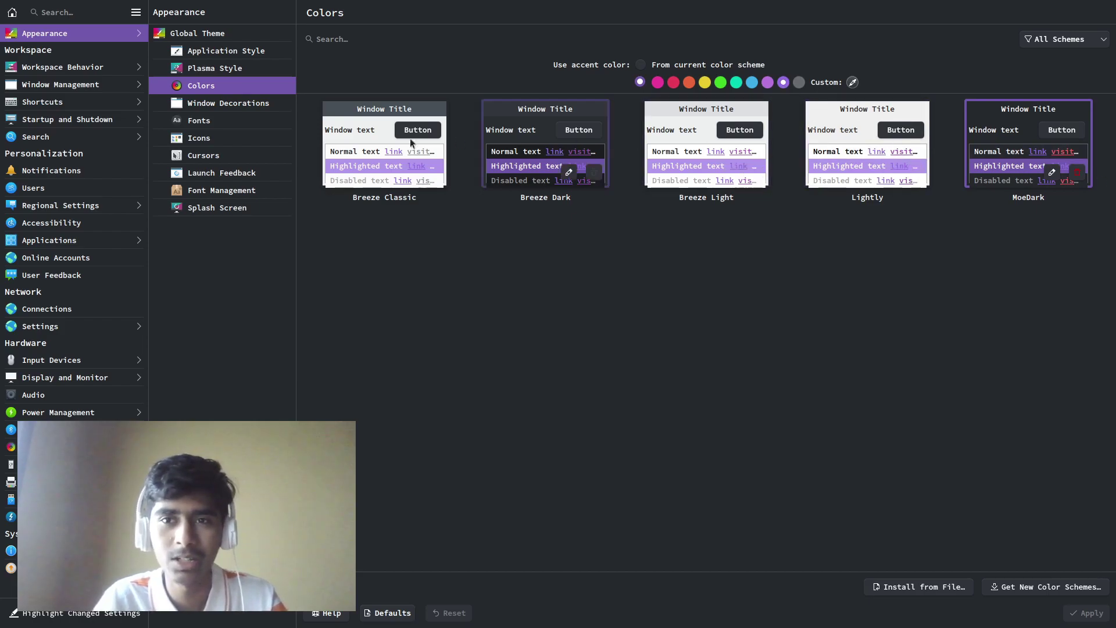
# Show the Window Decorations themes and bring up the Get New Window Decorations list.
pyautogui.click(239, 106)
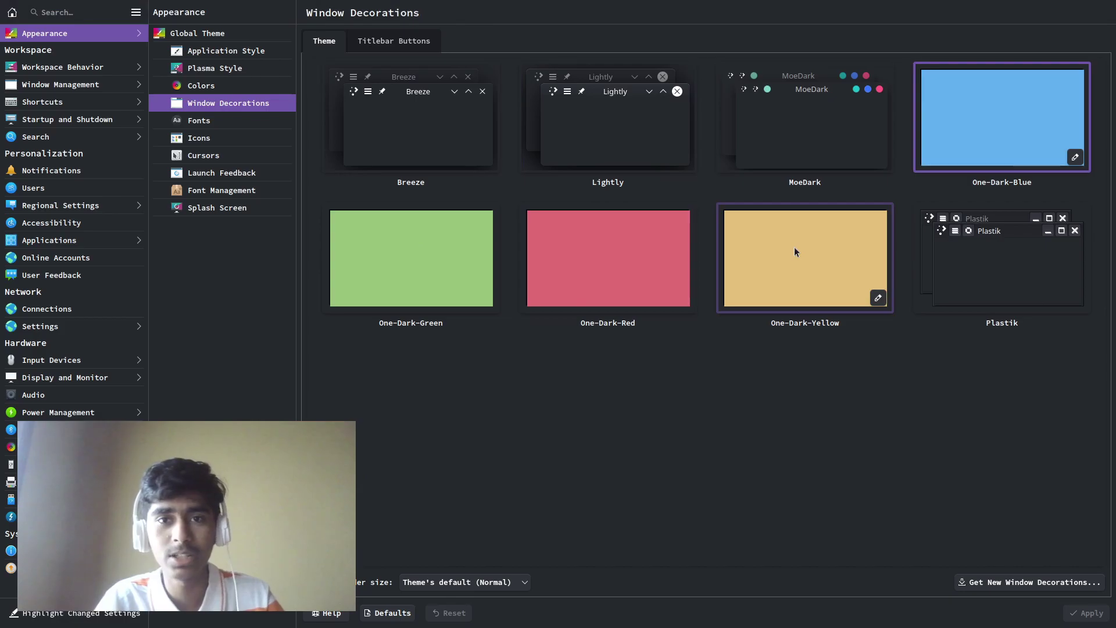
pyautogui.hotkey('ctrl', 'alt', 't')
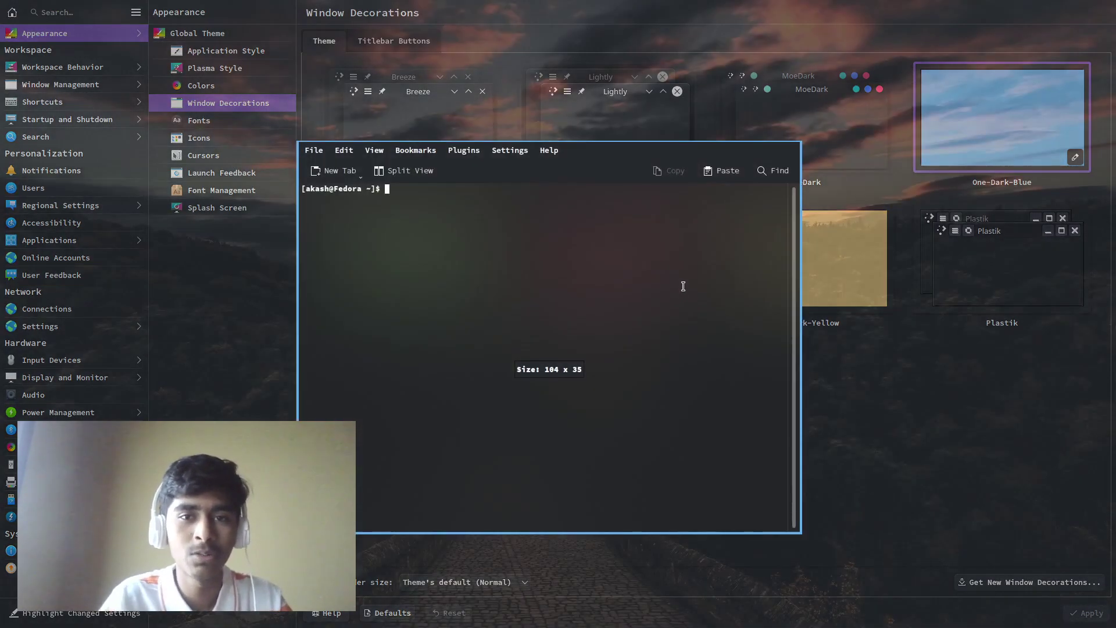
pyautogui.hotkey('ctrl', 'shift', 'q')
pyautogui.click(1018, 585)
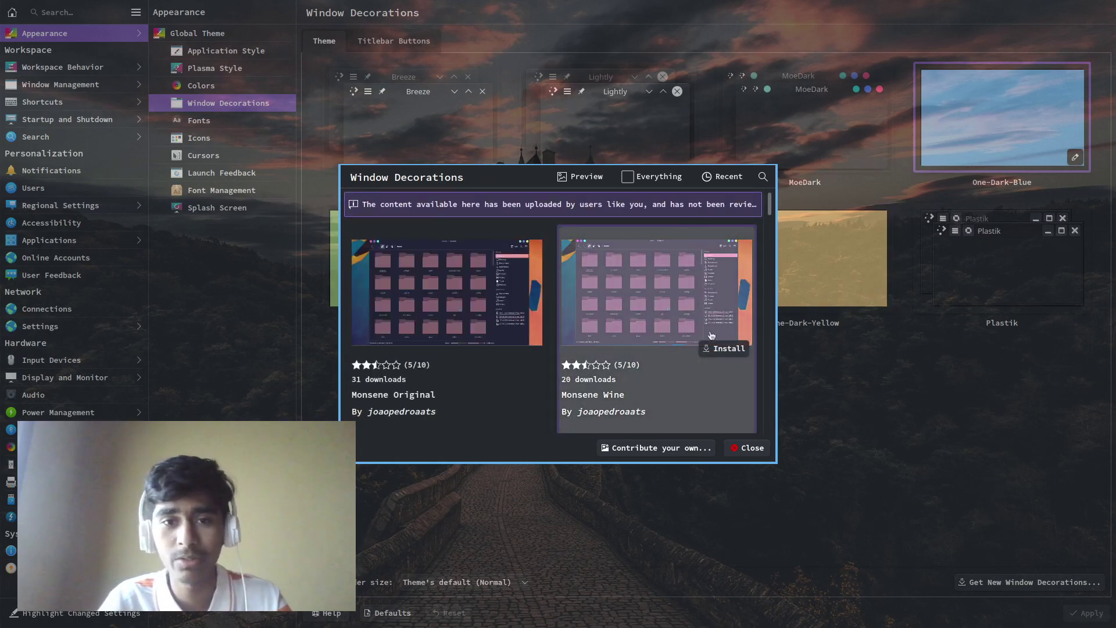
pyautogui.scroll(-3, 723, 344)
# Search the download list for 'one dark' and view the One Dark Aurorae theme details.
pyautogui.click(763, 179)
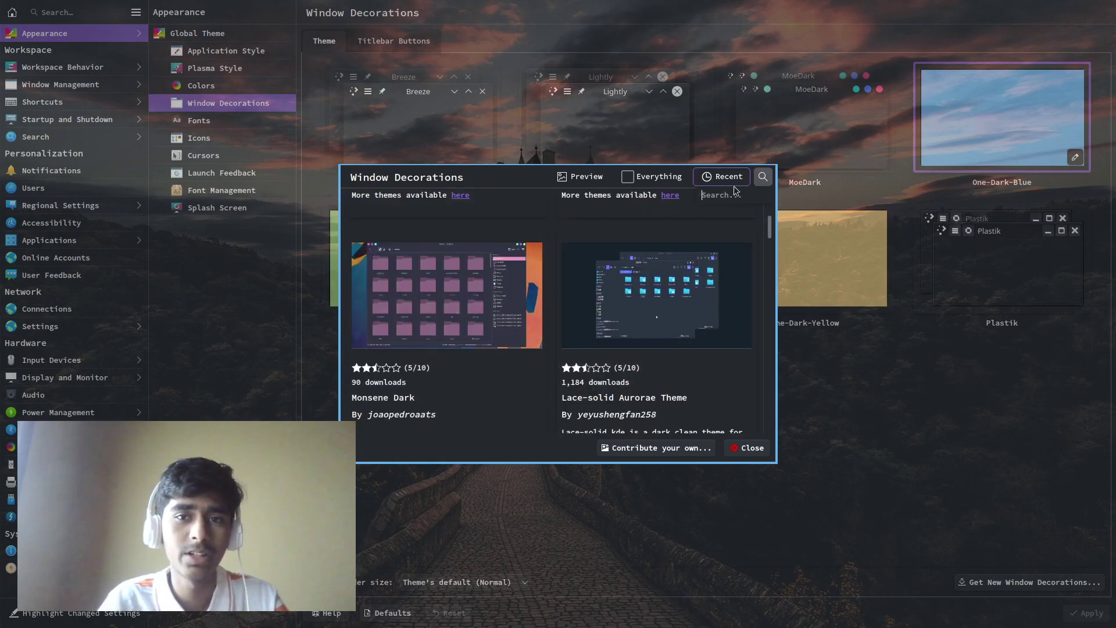
pyautogui.write('one dr')
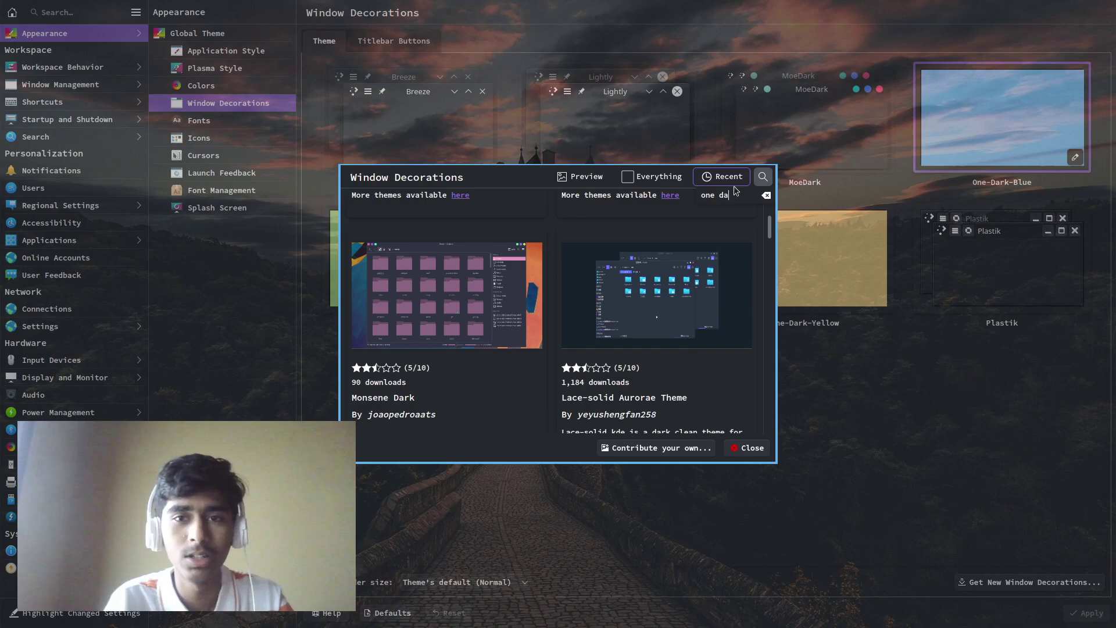
pyautogui.press('Return')
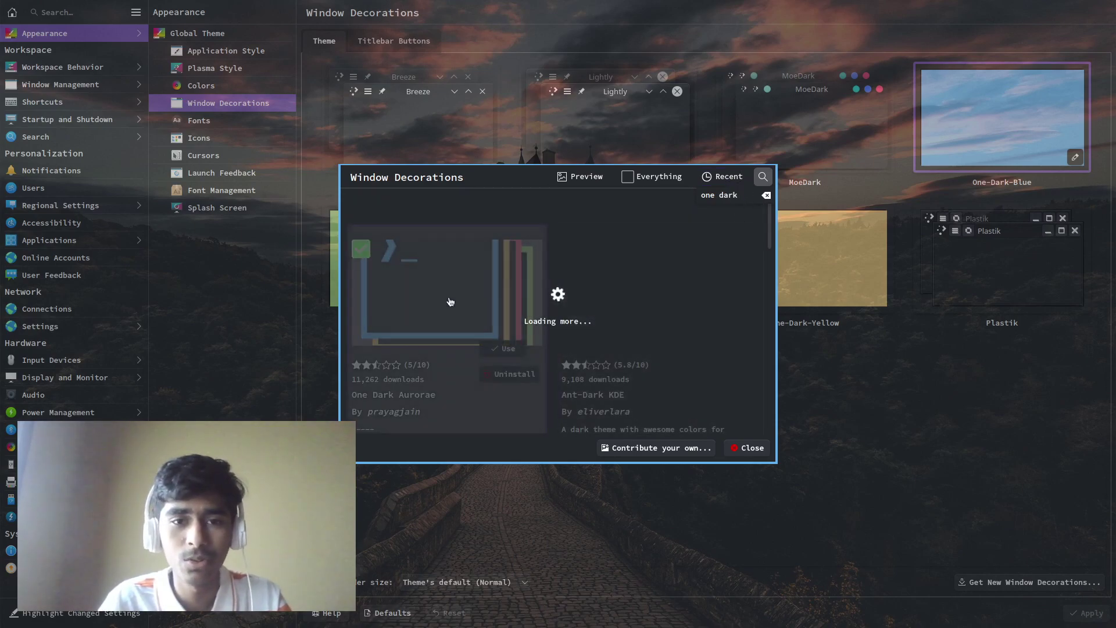
pyautogui.click(451, 304)
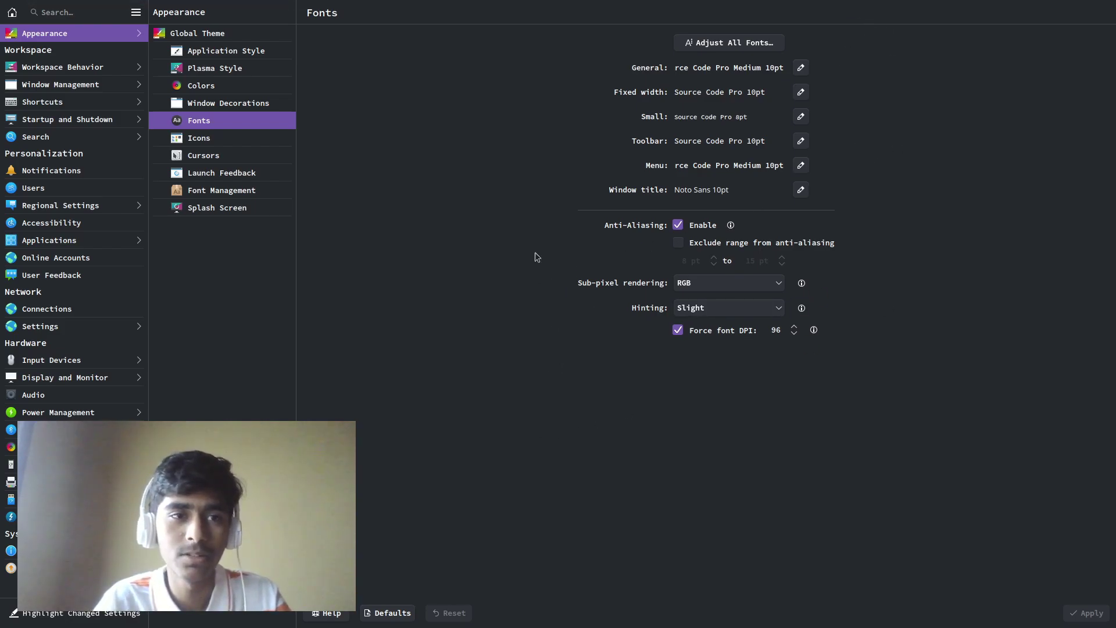
# Review the Icons page, then show the Cursors page with WhiteSur Cursors in use.
pyautogui.click(225, 142)
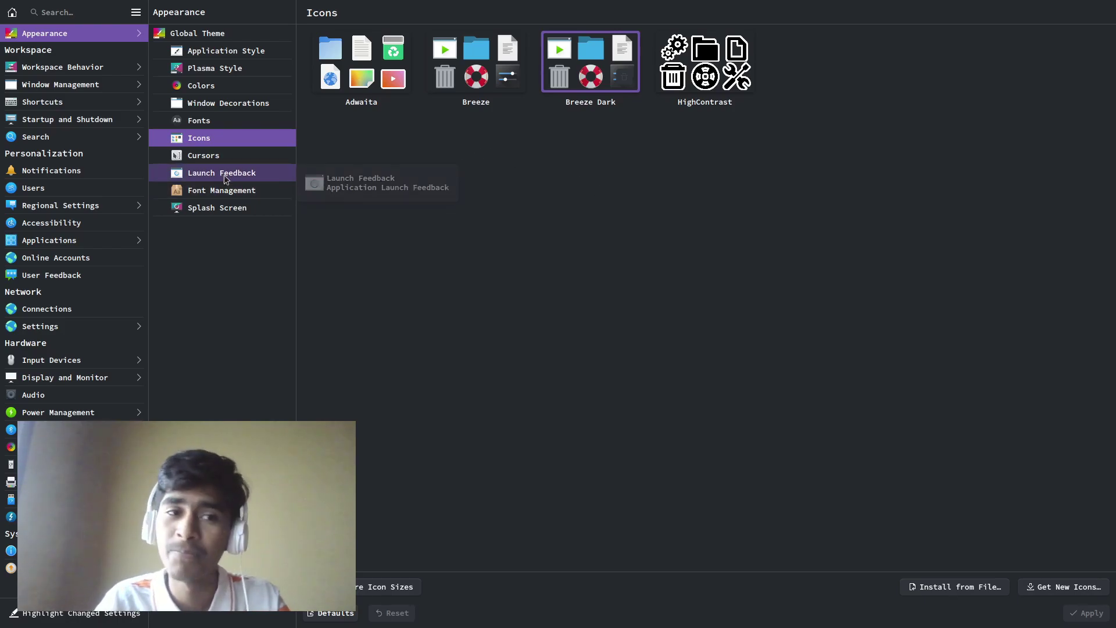
pyautogui.click(239, 155)
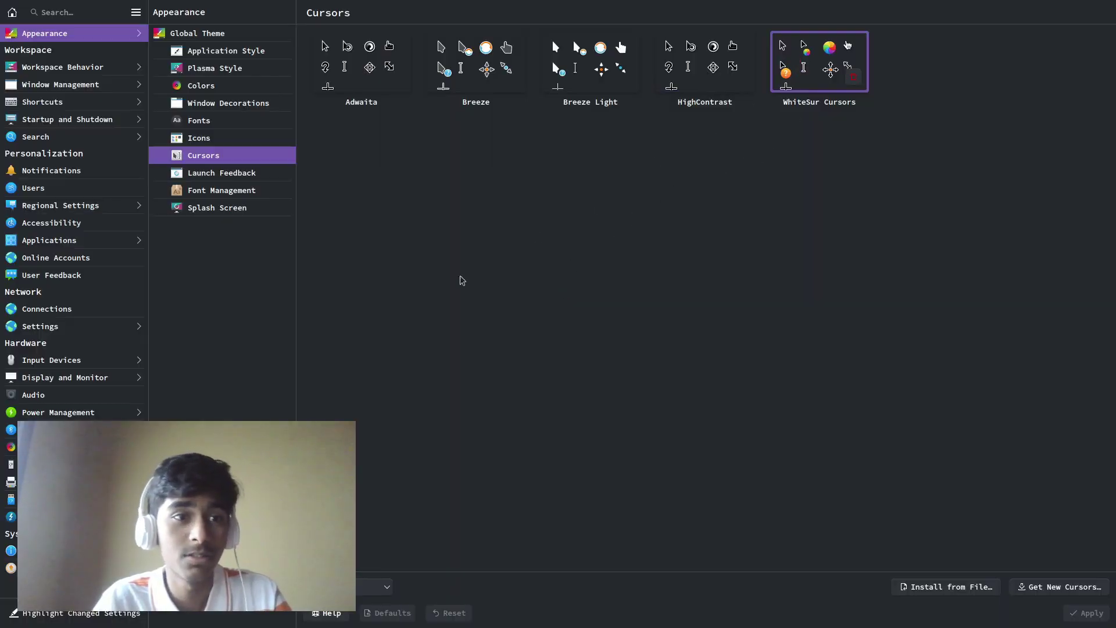
# Install the 'Megano Animated - Fedora' splash screen from Get New Splash Screens, dismissing a connection error.
pyautogui.click(232, 215)
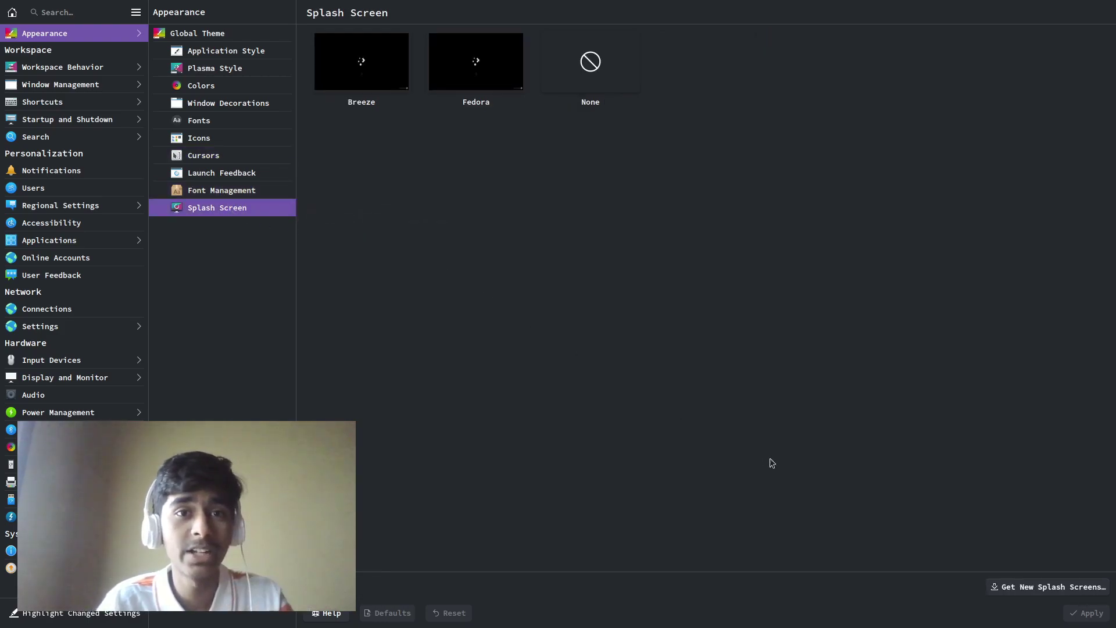
pyautogui.click(1070, 587)
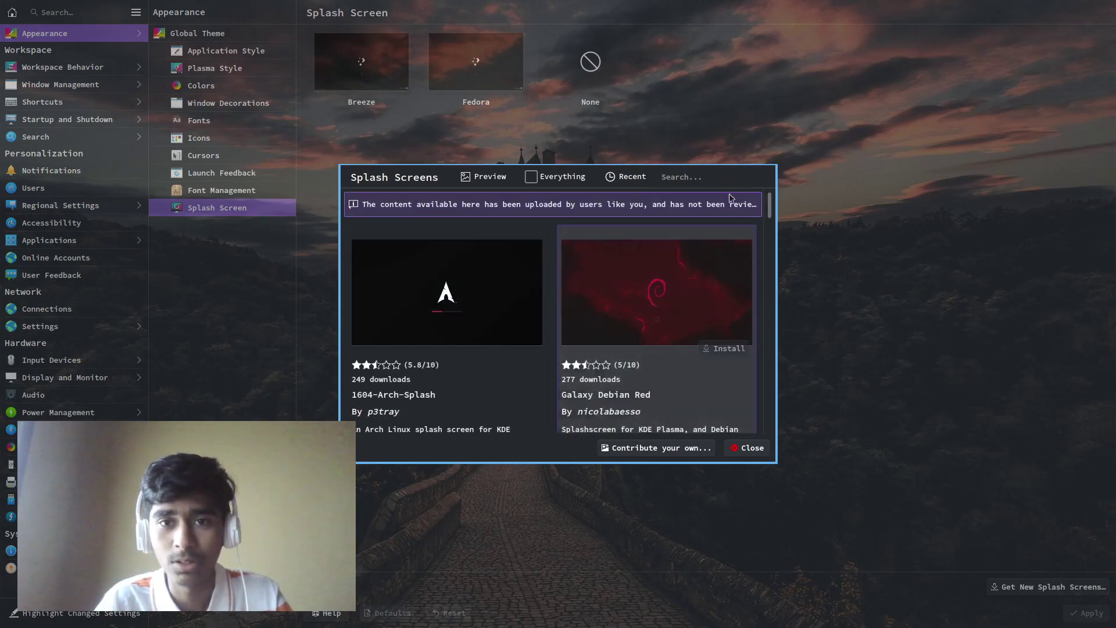
pyautogui.write('fedora')
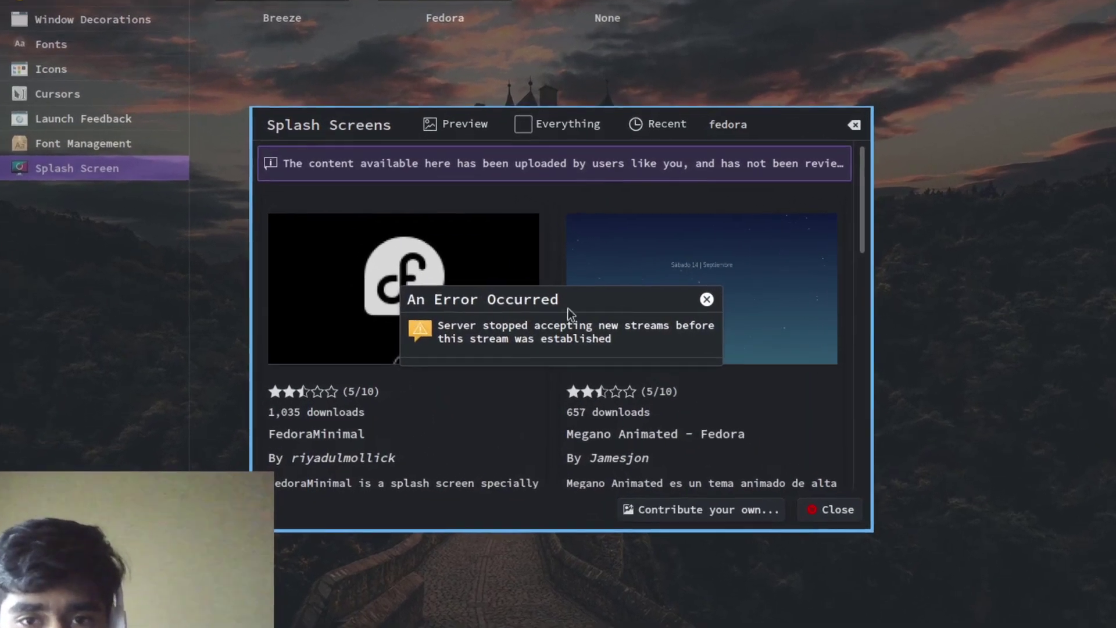
pyautogui.click(666, 305)
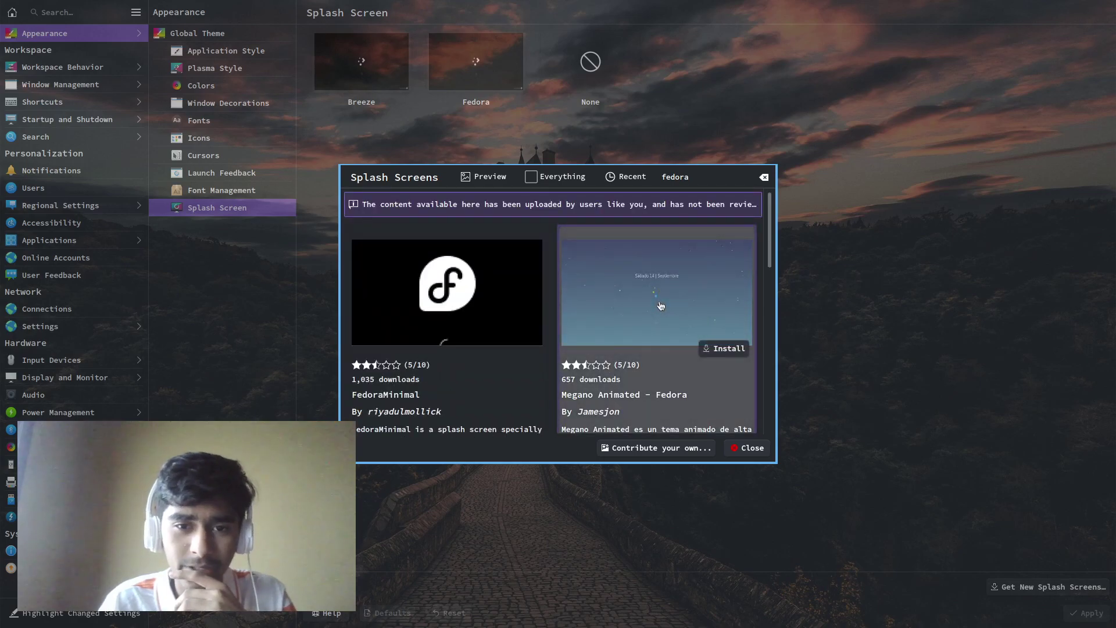
pyautogui.click(661, 305)
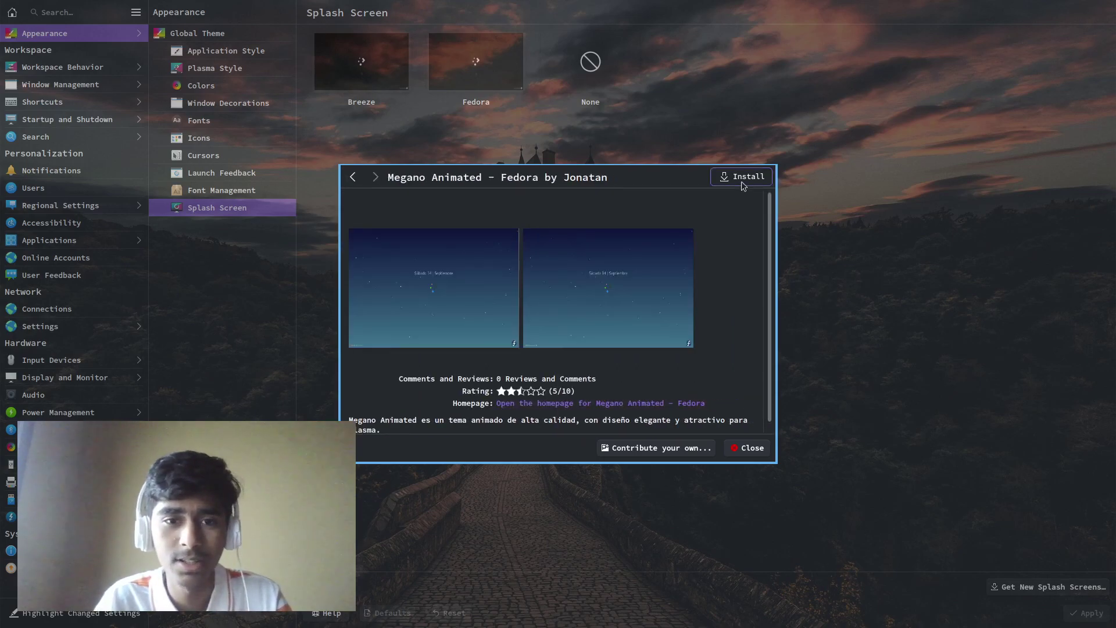
pyautogui.click(742, 177)
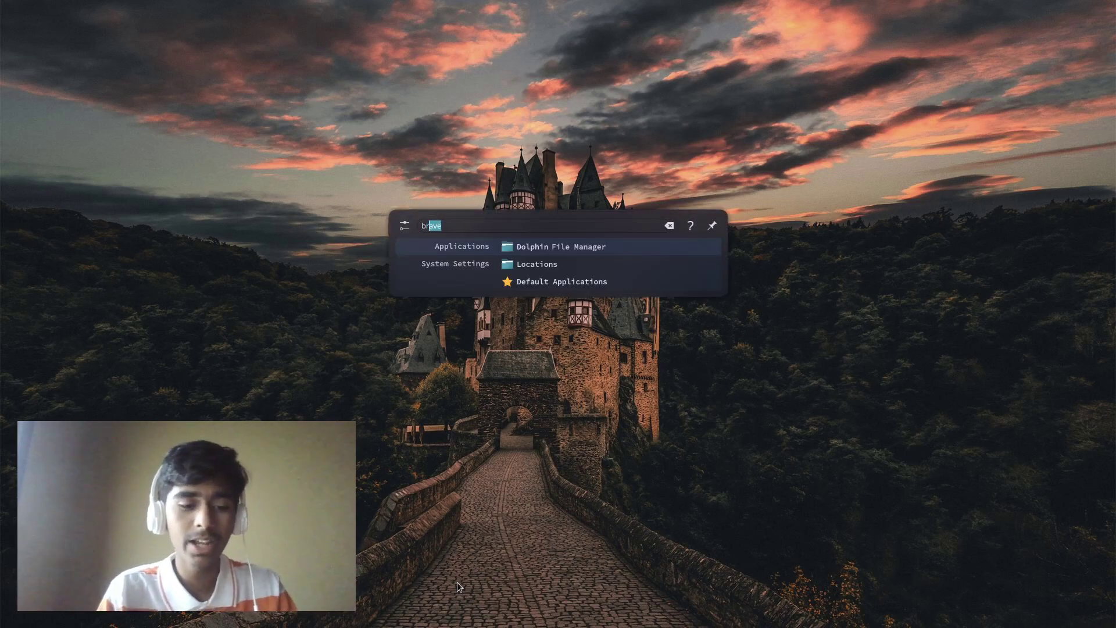
pyautogui.write('rave')
# Launch Brave and go to the gitlab.com/dwt1/wallpapers repository.
pyautogui.press('Return')
pyautogui.write('g')
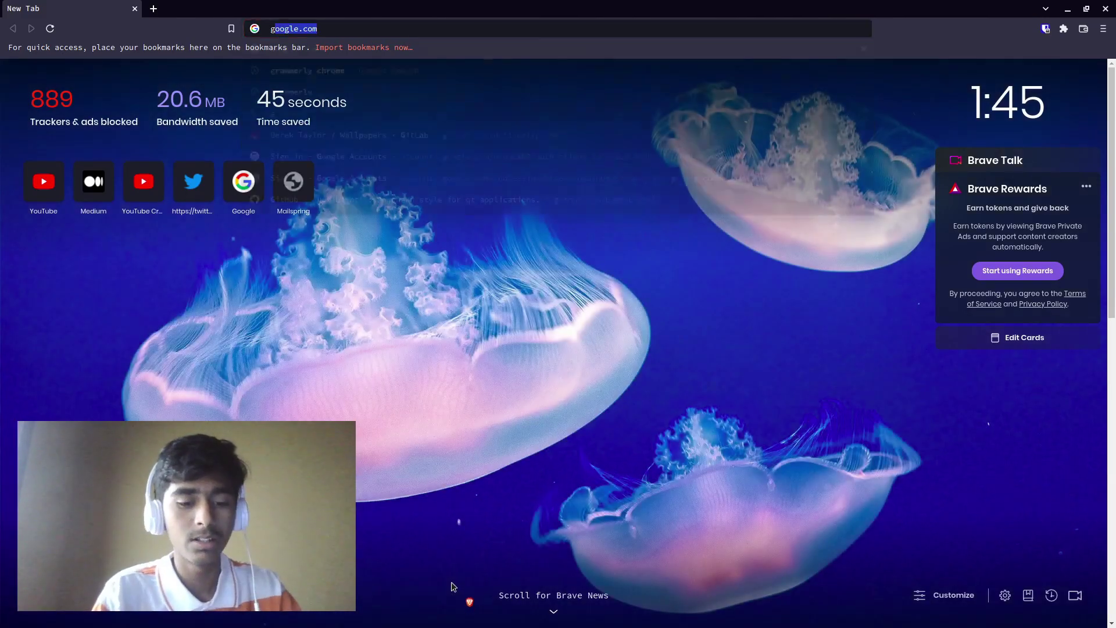
pyautogui.write('itlab')
pyautogui.press('Return')
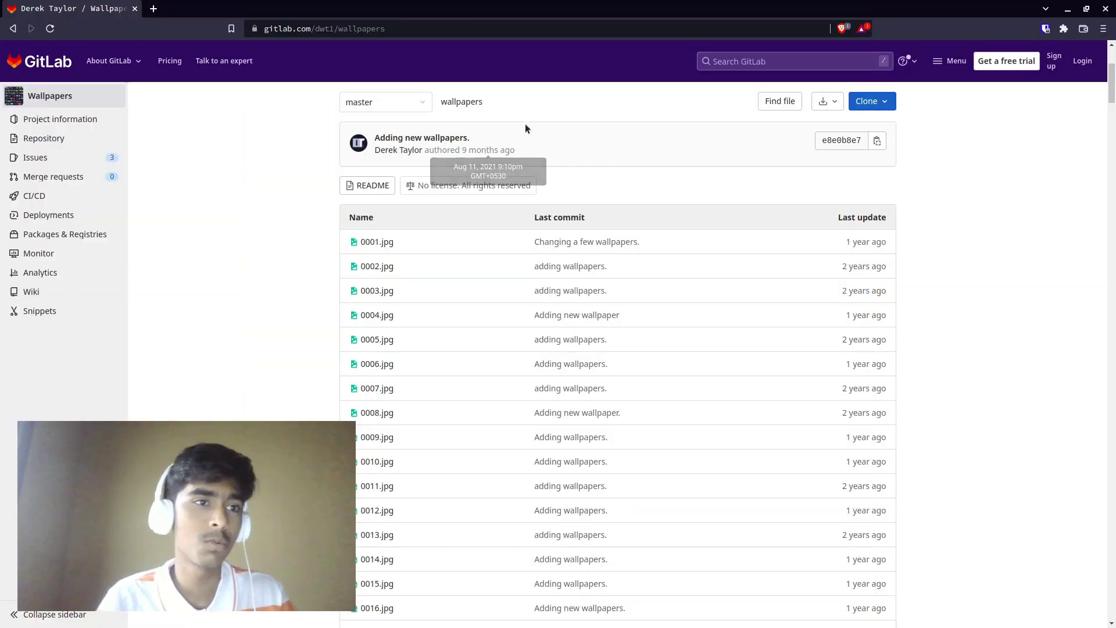
# View the wallpapers repository's SSH/HTTPS clone addresses and close the dropdown.
pyautogui.click(868, 108)
pyautogui.click(592, 208)
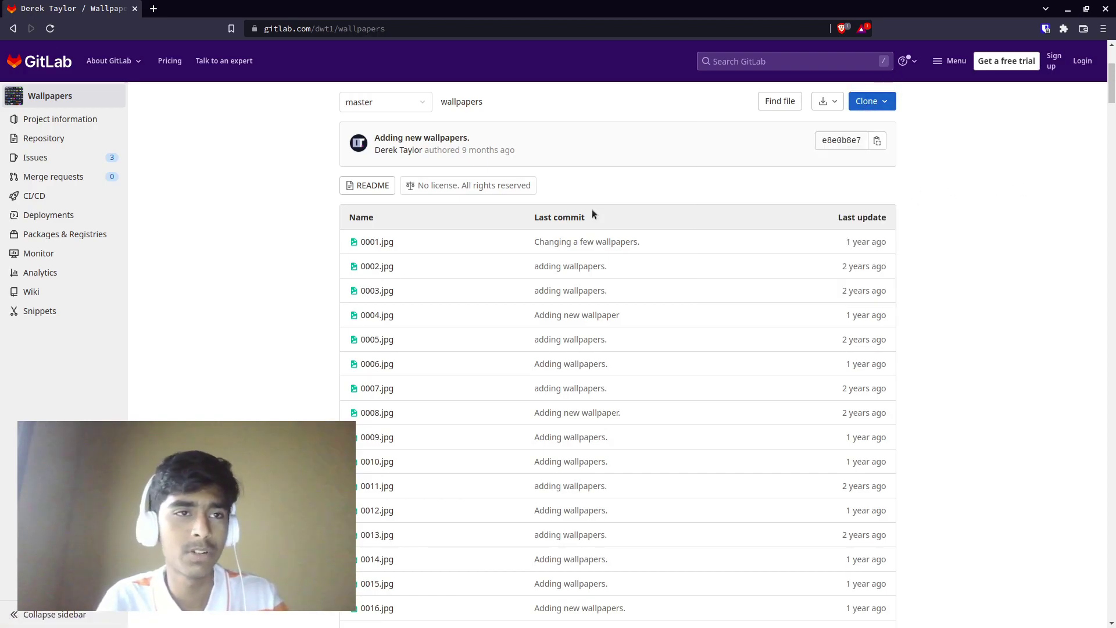